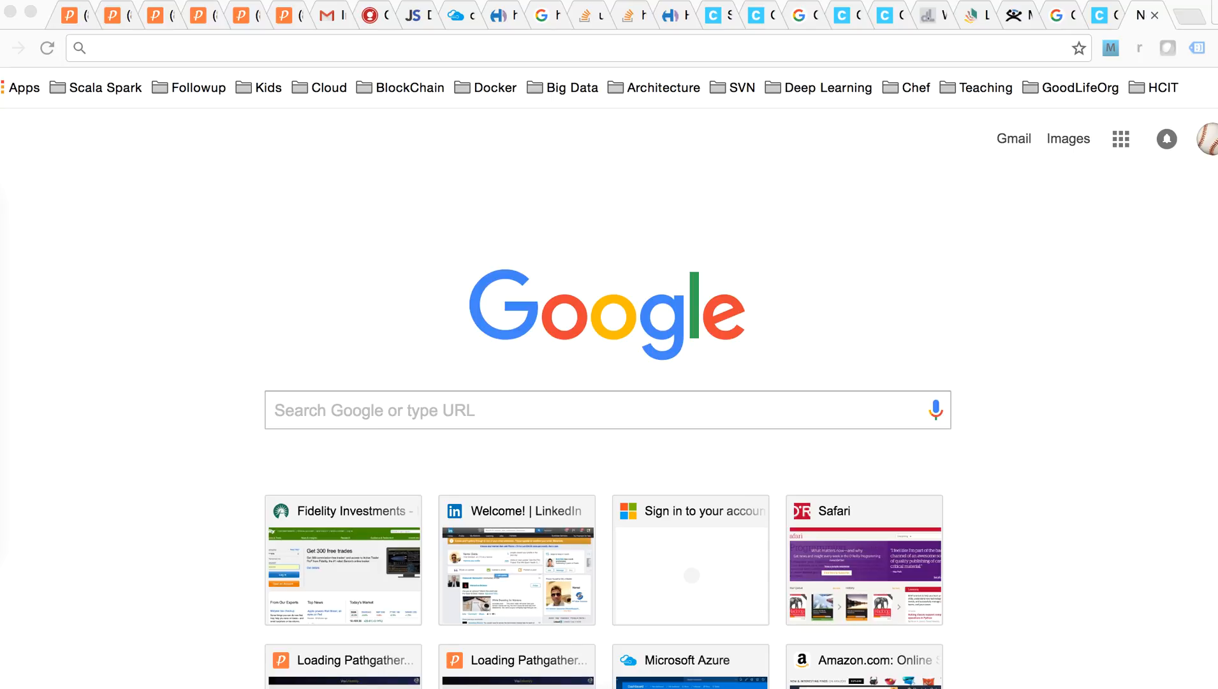
Try loading Hue at 40.118.171.20:8888, which refuses the connection
click(94, 48)
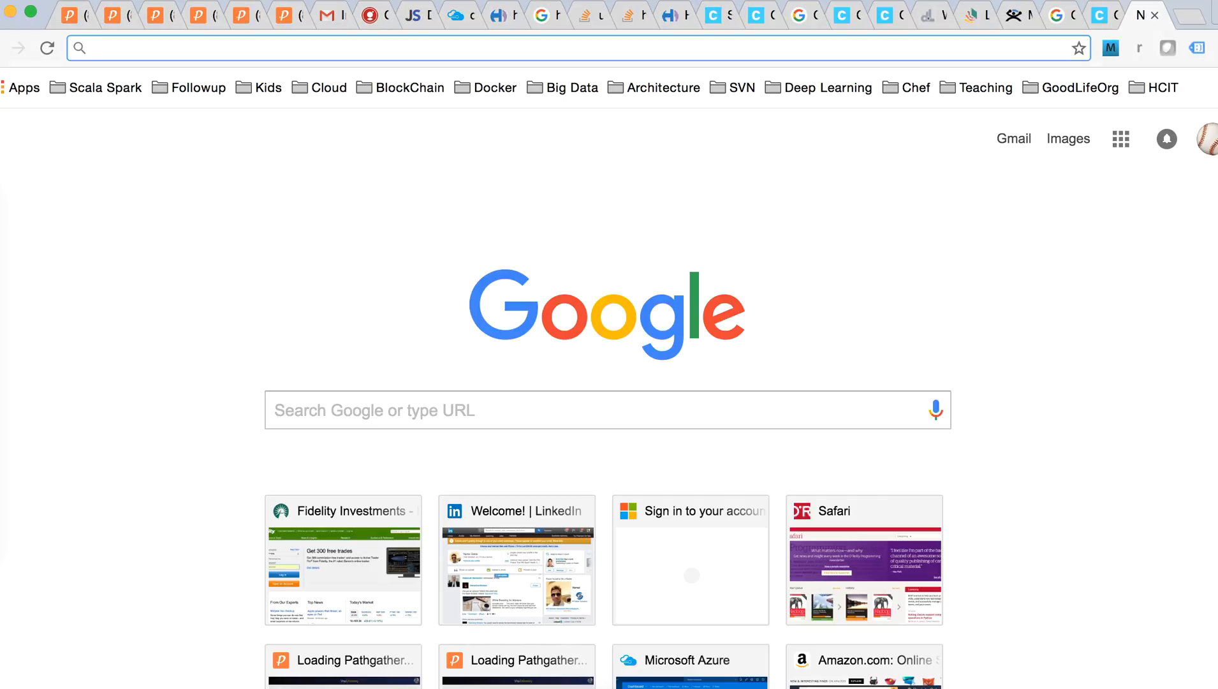
text(http://40.118.171.20:7180/)
key(BackSpace)
key(BackSpace)
key(BackSpace)
key(BackSpace)
key(BackSpace)
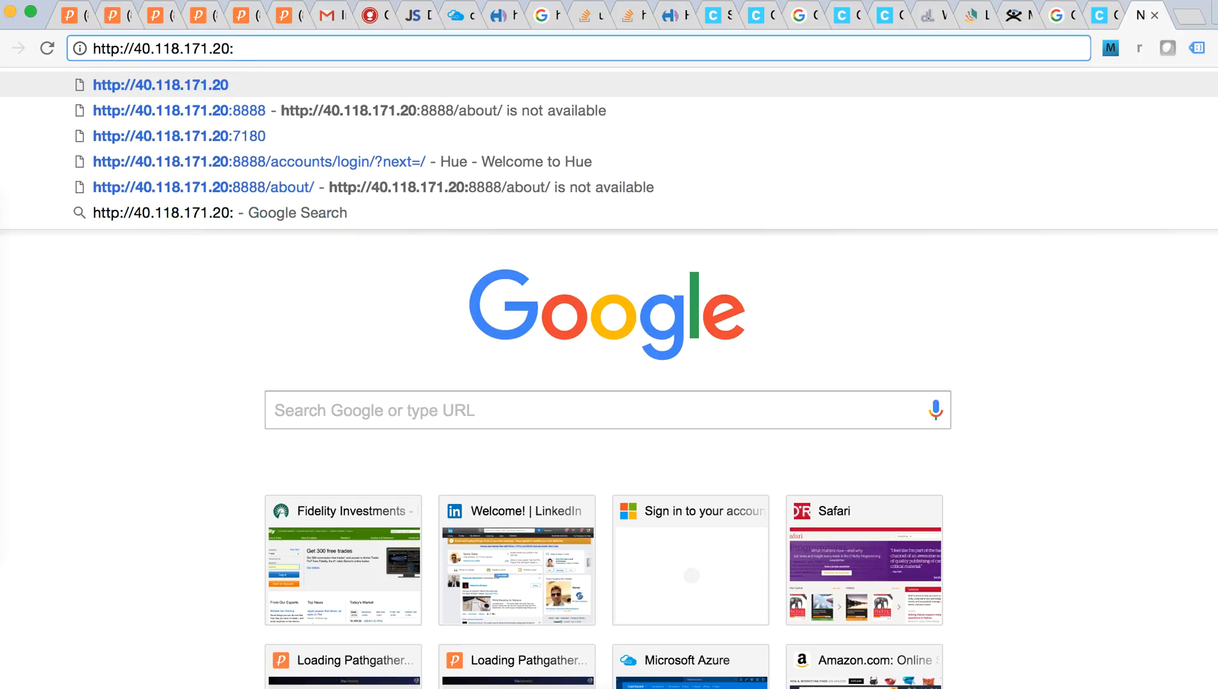
text(8888)
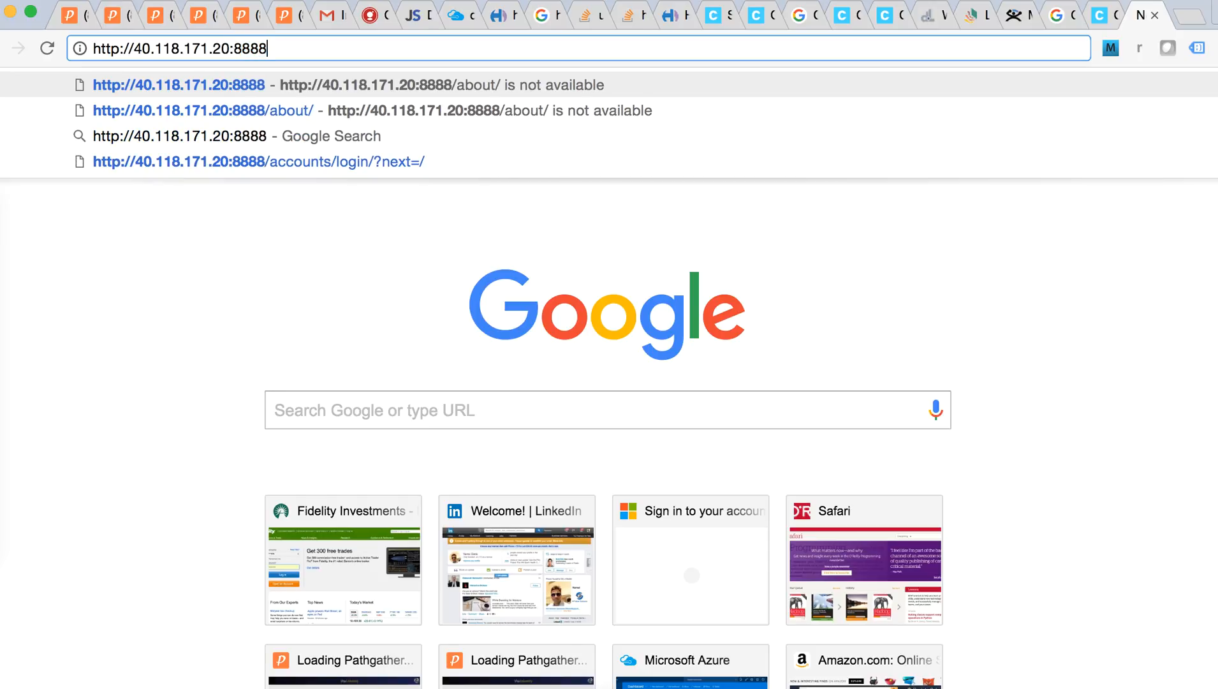
key(Return)
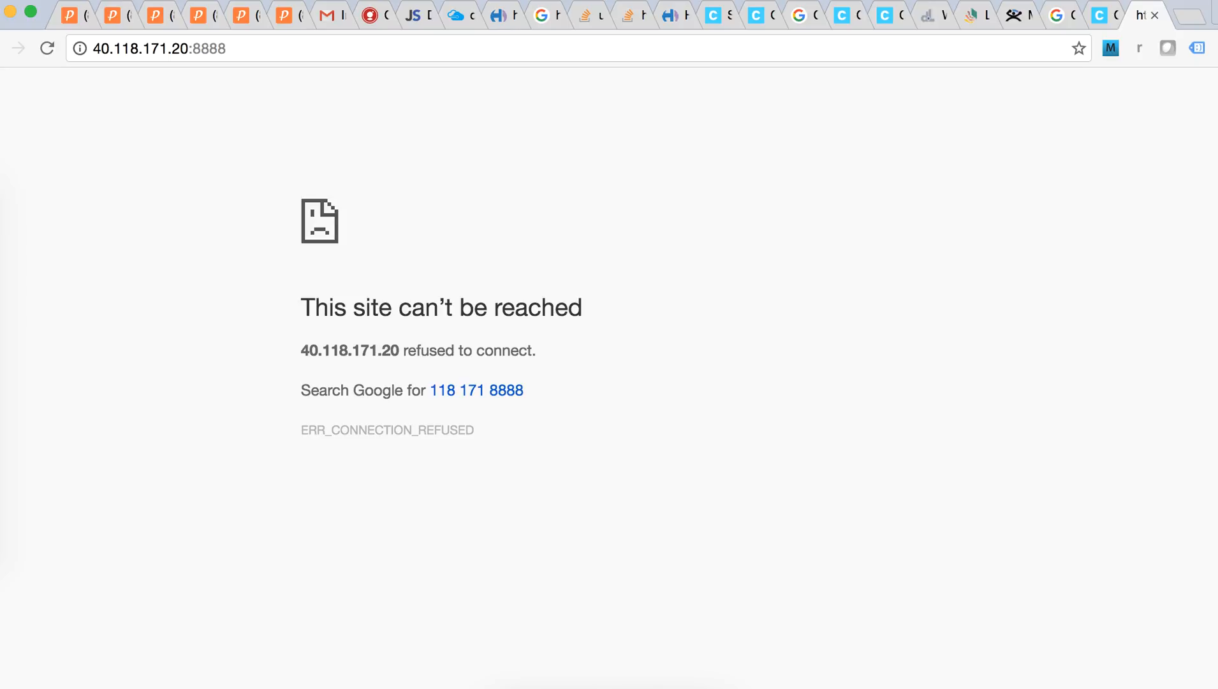
Switch the address port to 7180 to reach the Cloudera Manager login page
key(super+l)
key(Right)
key(BackSpace)
key(BackSpace)
key(BackSpace)
key(BackSpace)
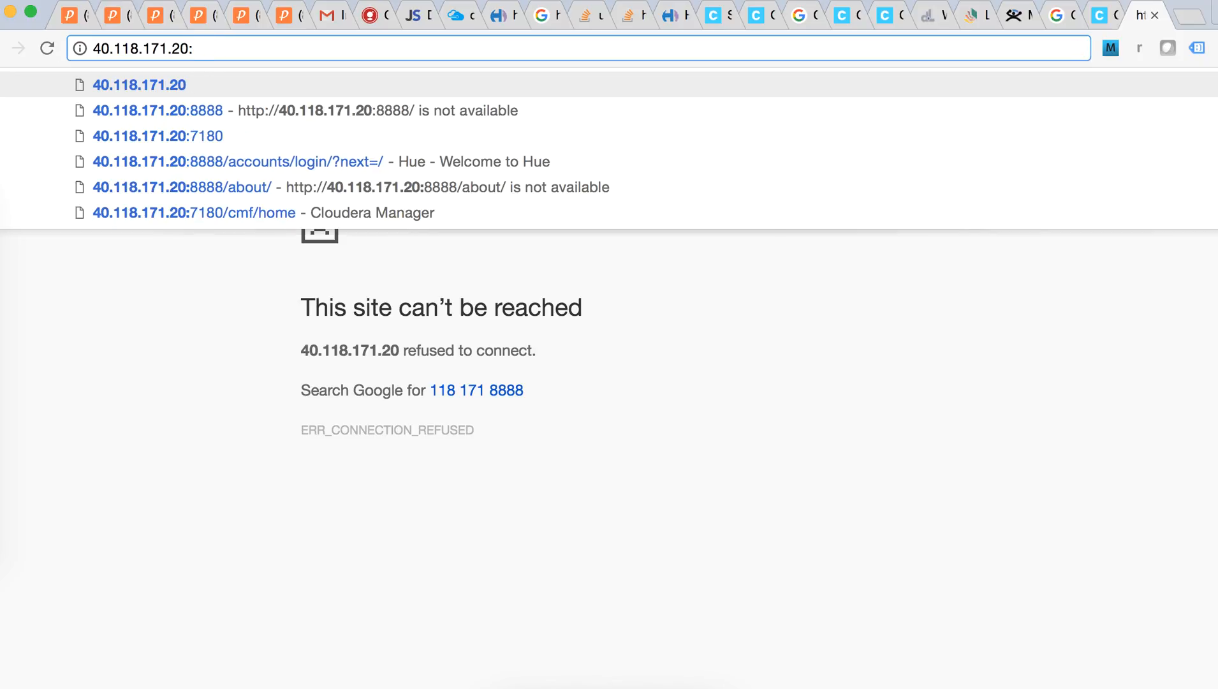
text(7180/cmf/login)
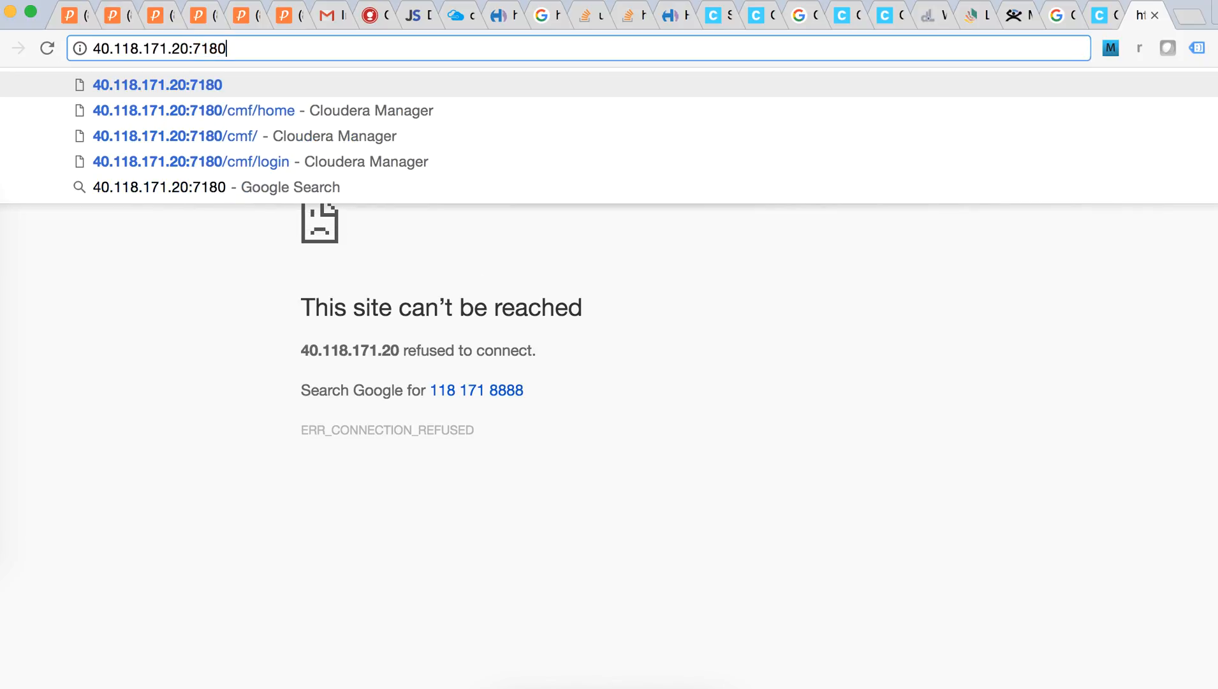
key(Return)
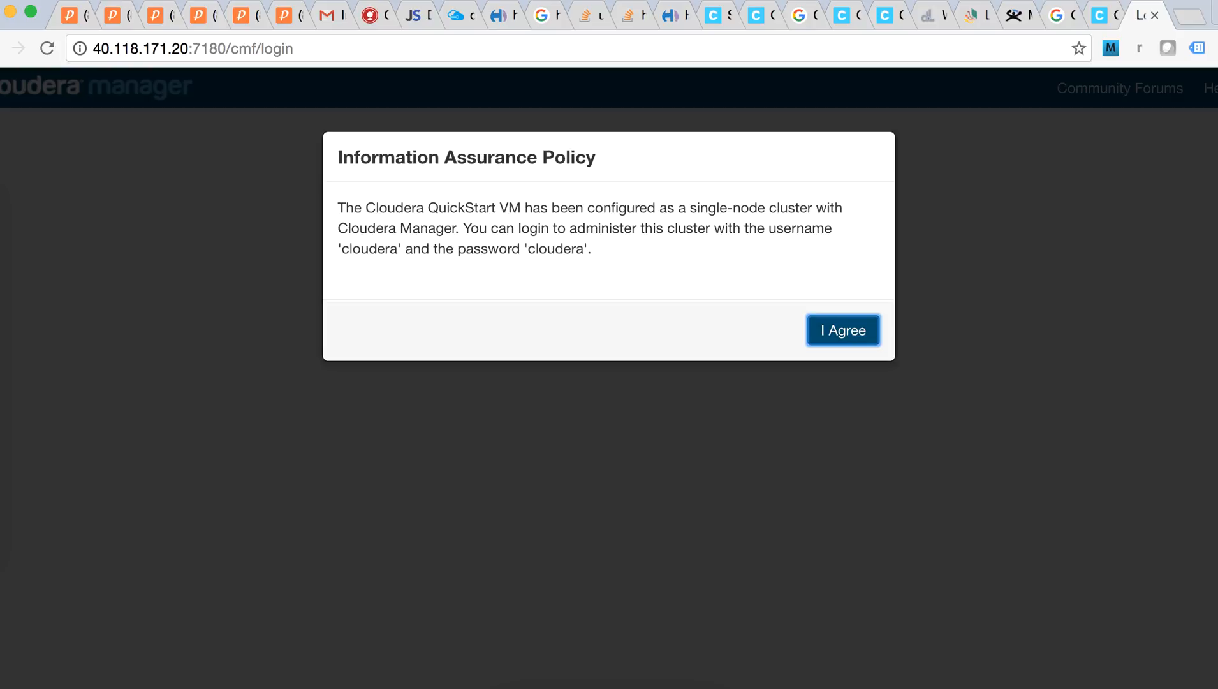
Accept the information assurance policy and sign in with the QuickStart username and password
key(Return)
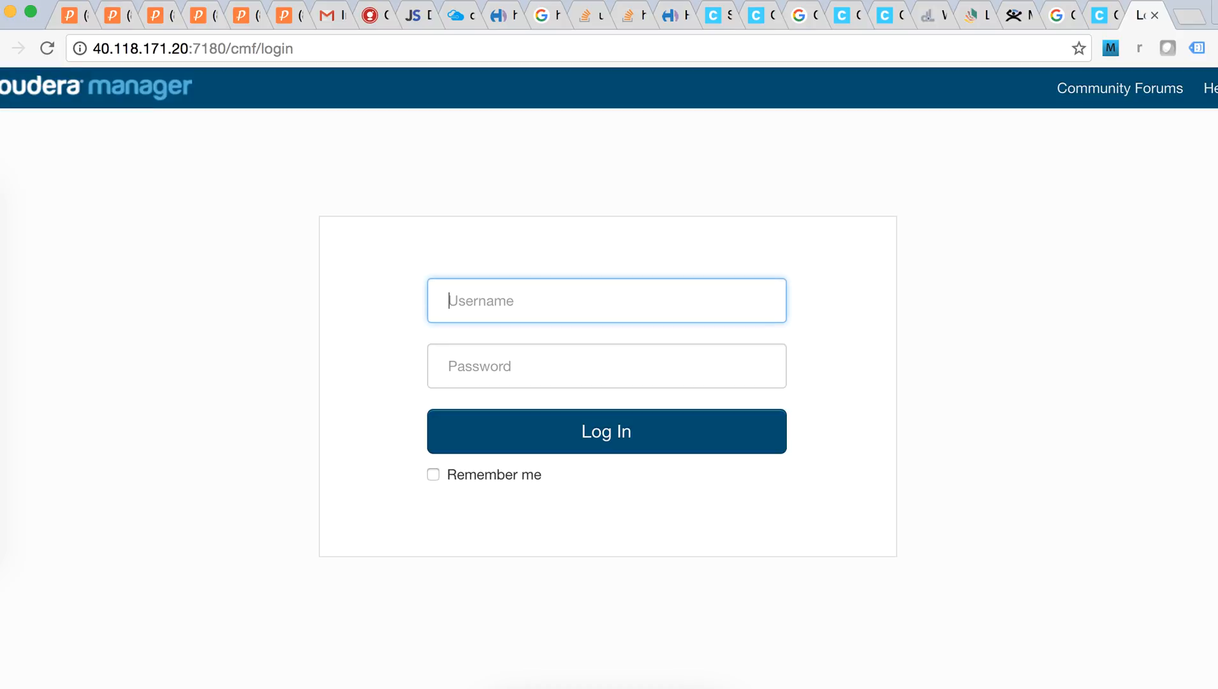
text(cloudera)
key(Tab)
text(cloudera)
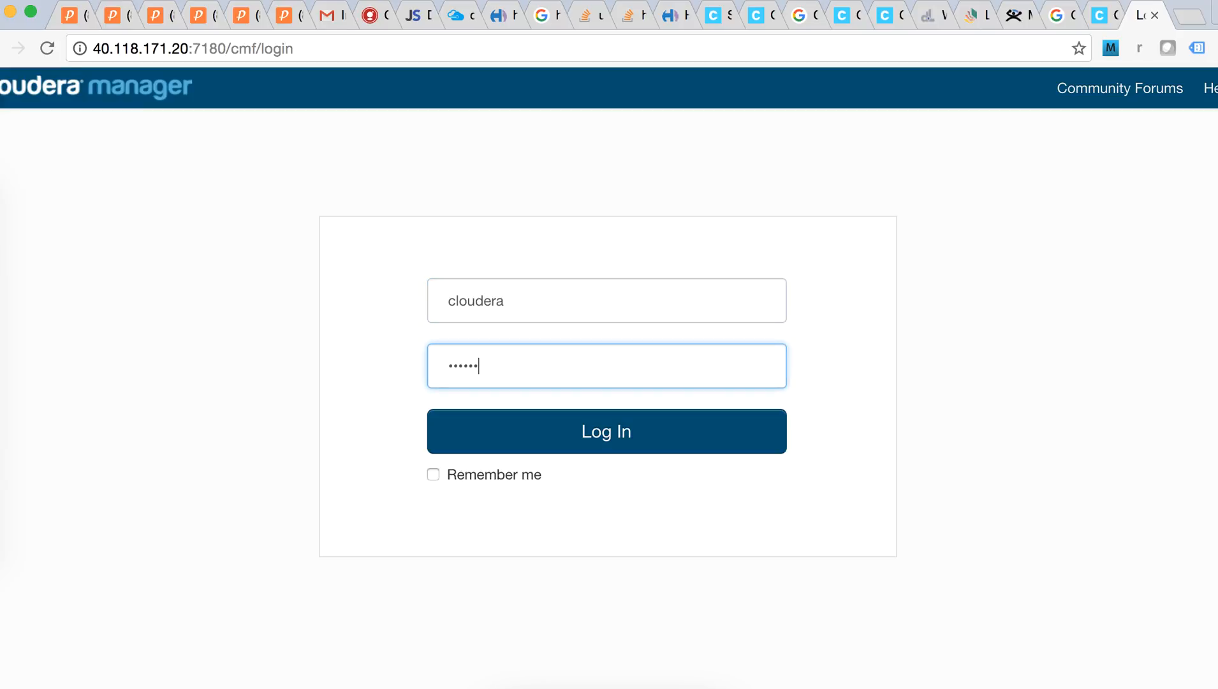
key(Return)
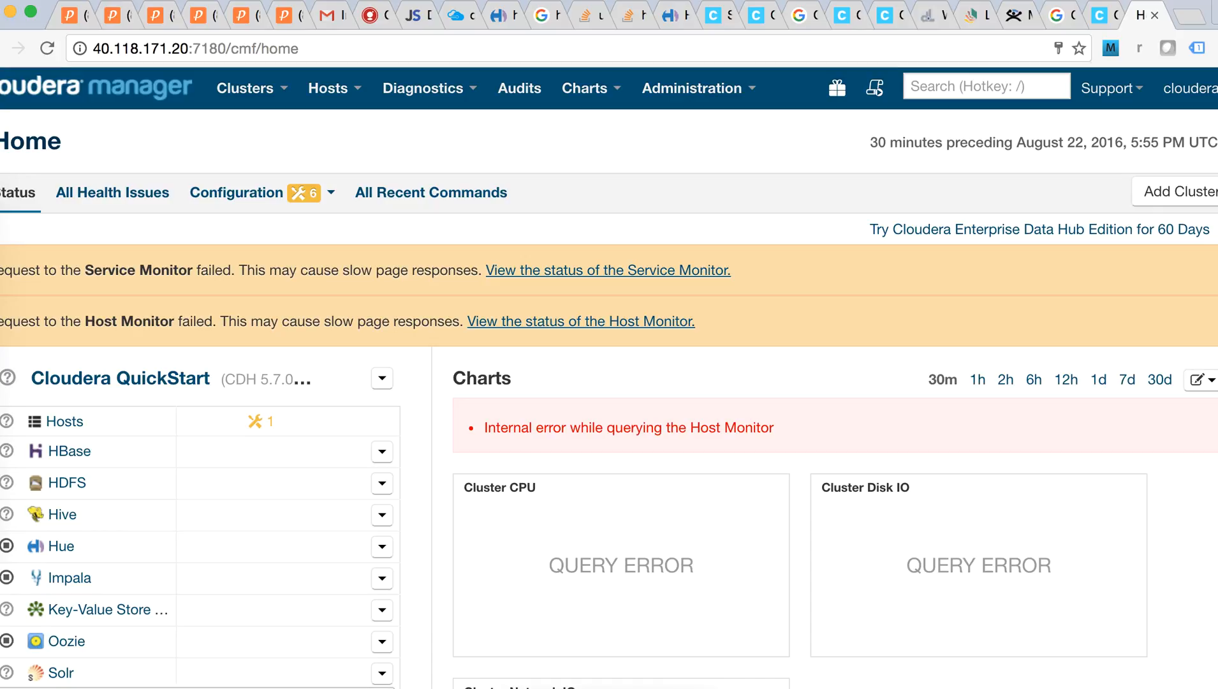
Choose Start from the Cloudera QuickStart cluster's actions menu and confirm it
click(382, 377)
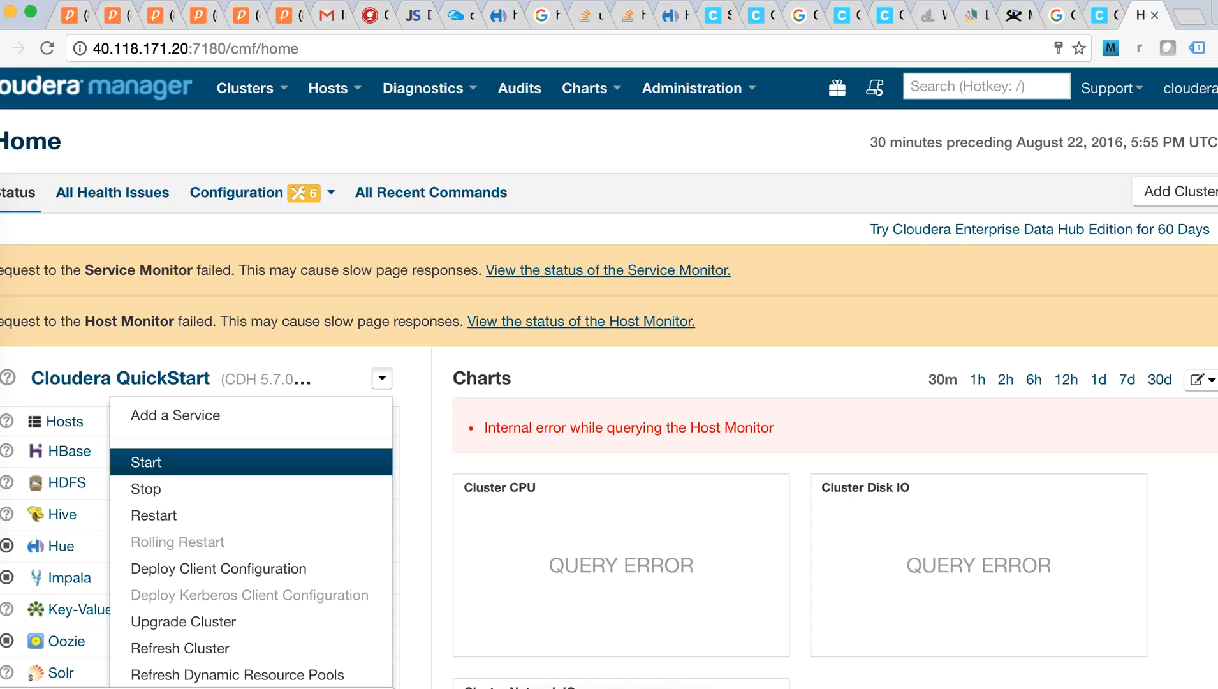
click(146, 462)
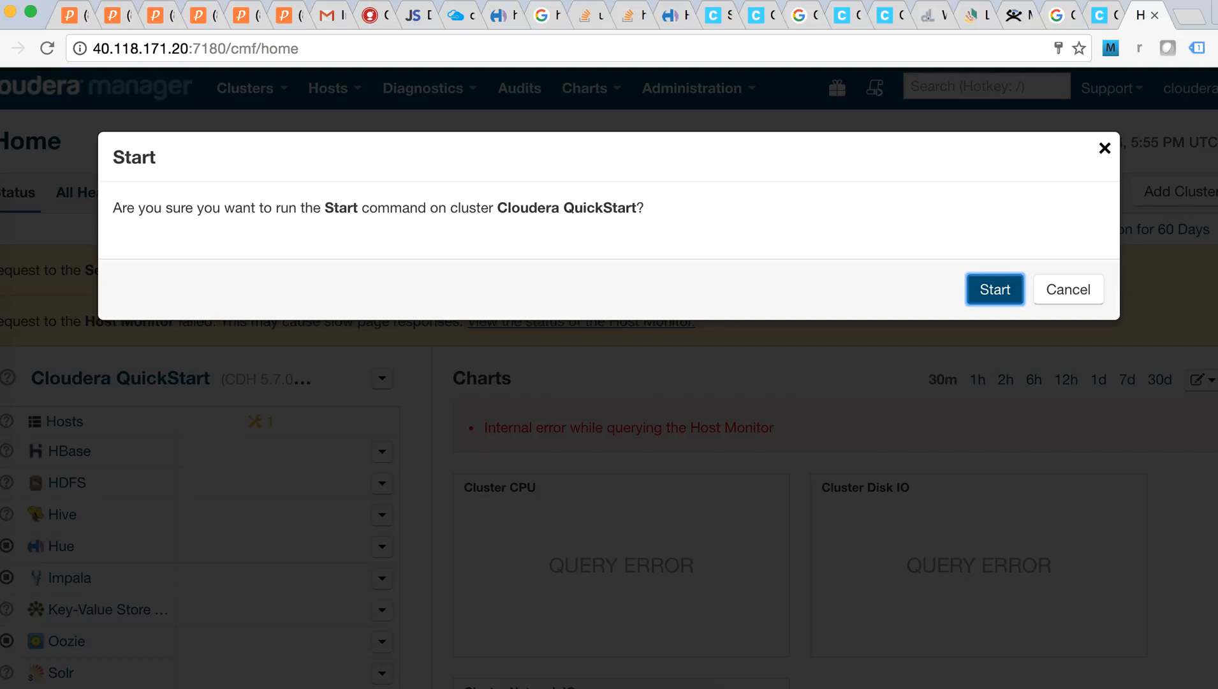
key(Return)
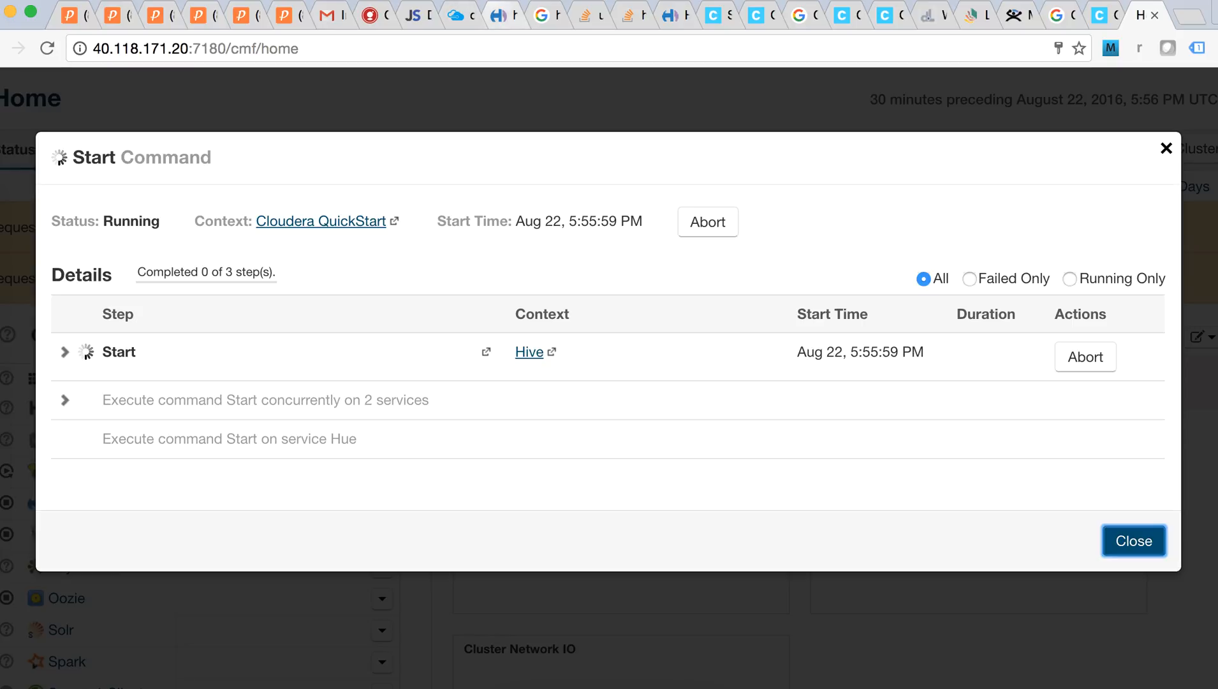
Reload the Hue tab at the bare 40.118.171.20:8888 address, without the about path
click(504, 16)
key(super+l)
key(Right)
key(BackSpace)
key(BackSpace)
key(BackSpace)
key(BackSpace)
key(BackSpace)
key(BackSpace)
key(Return)
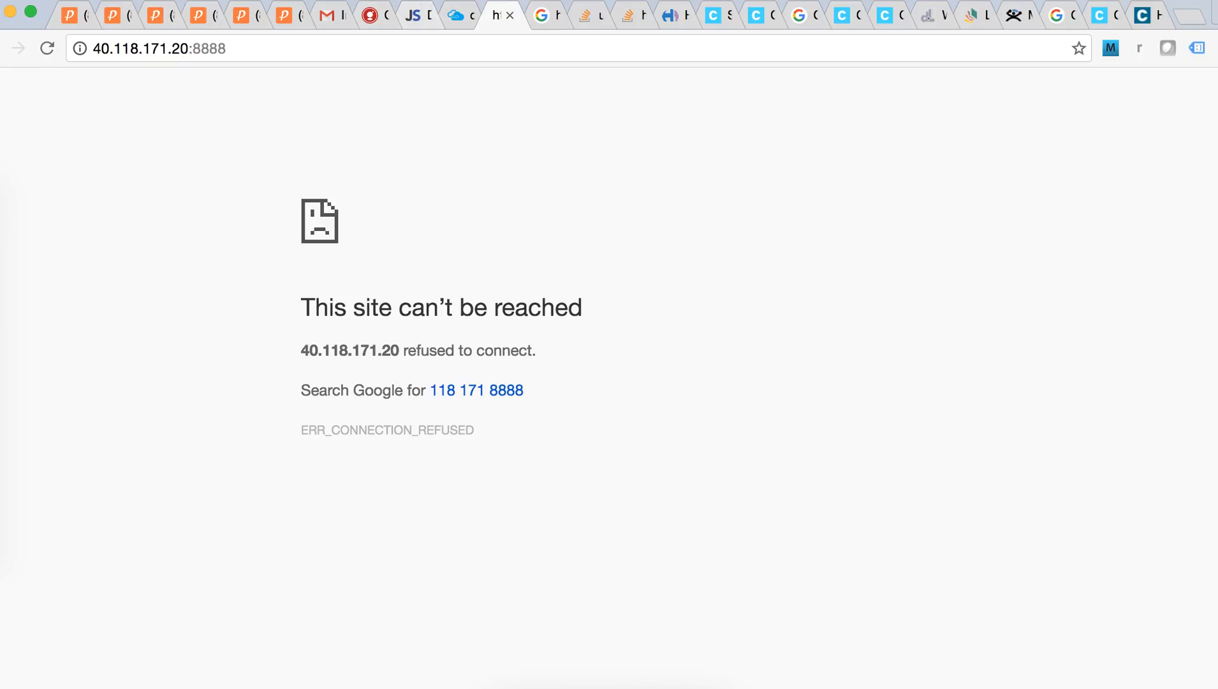
Return to Cloudera Manager and close the finished Start Command window
click(1148, 15)
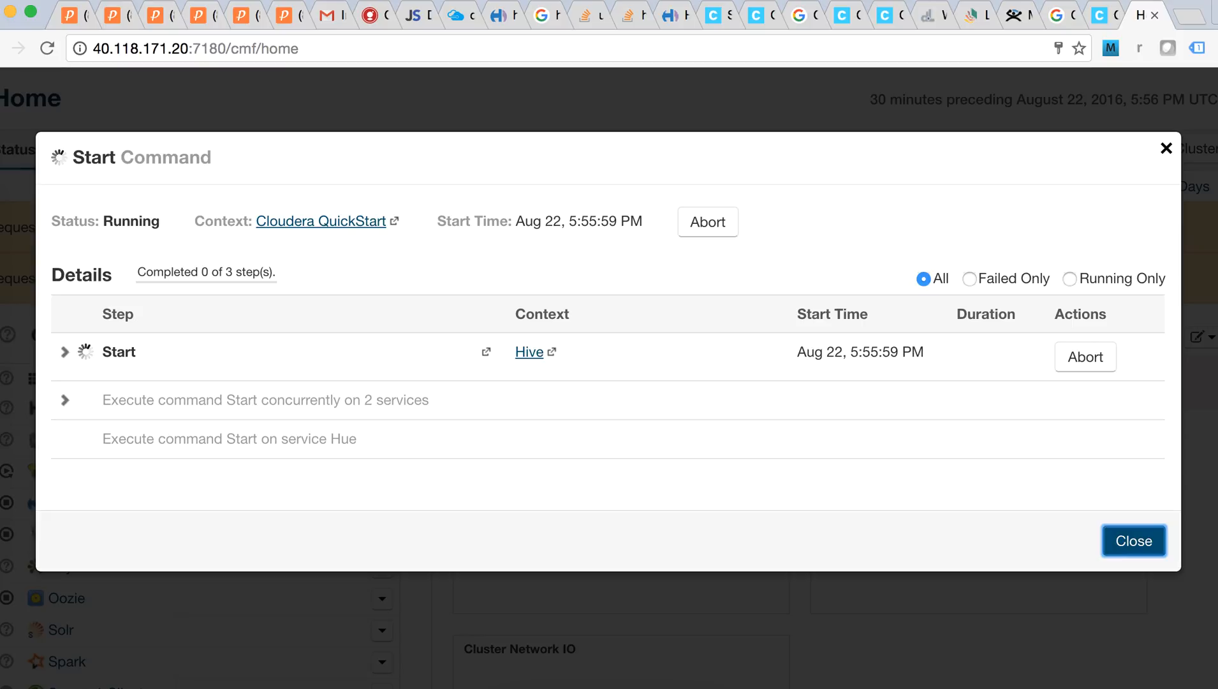
click(812, 0)
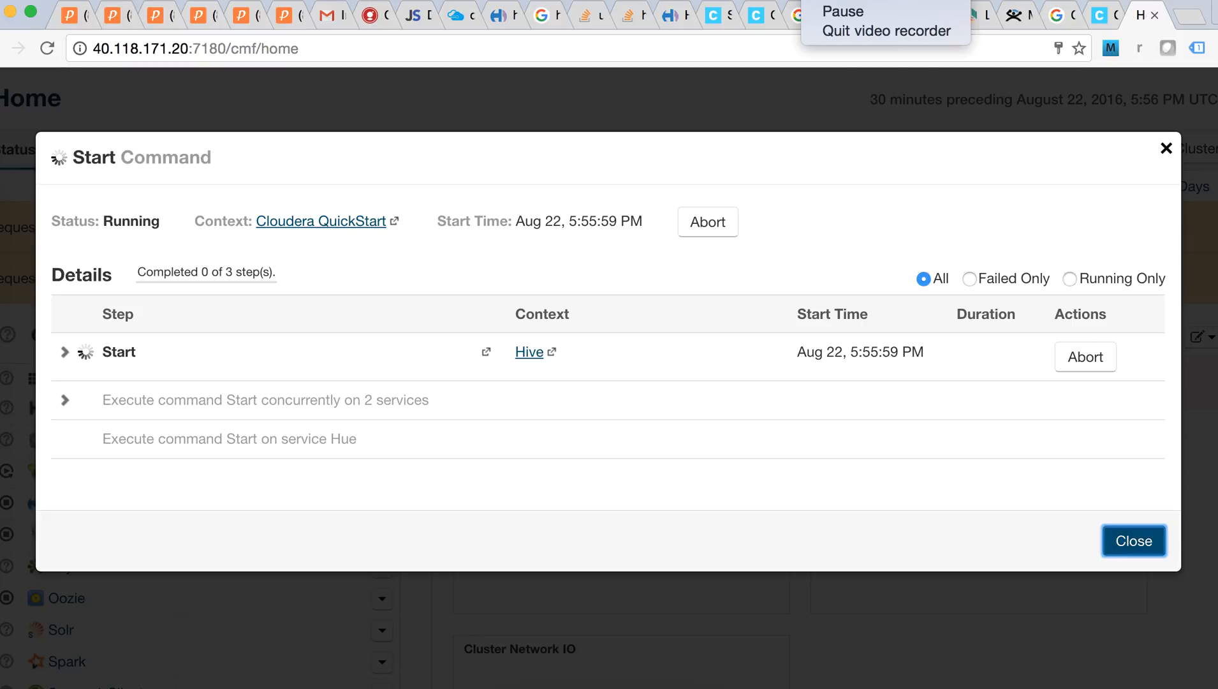
click(843, 11)
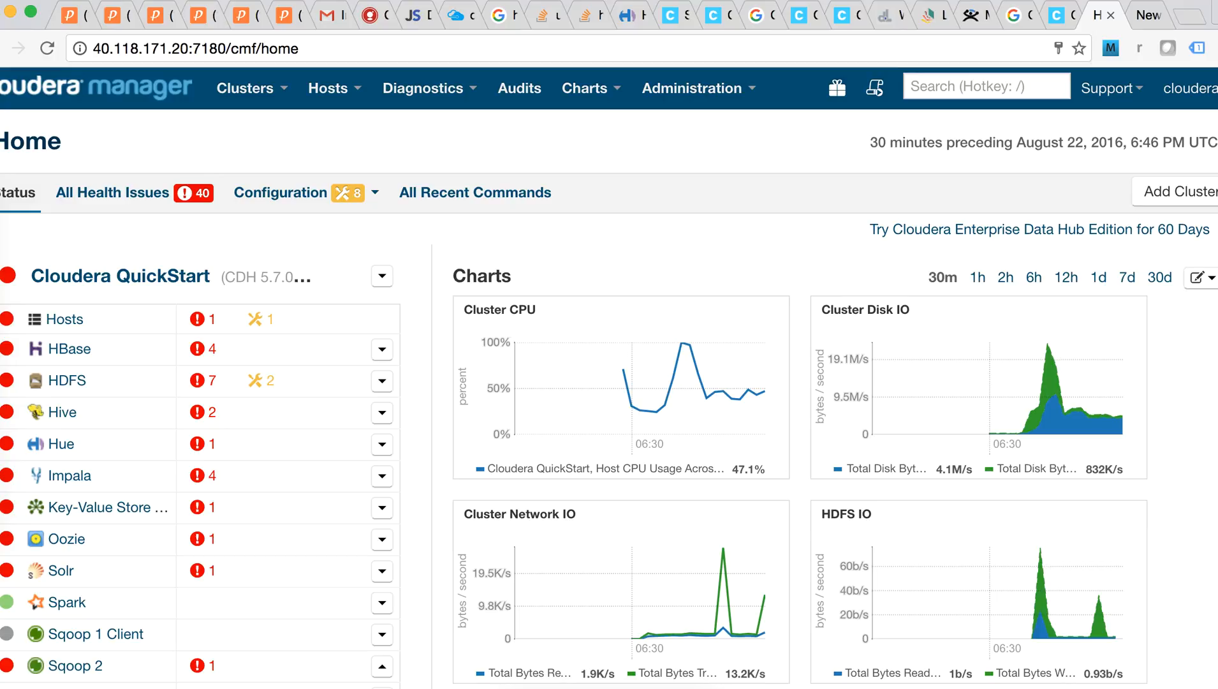
scroll(609, 382, down, 3)
scroll(197, 319, up, 3)
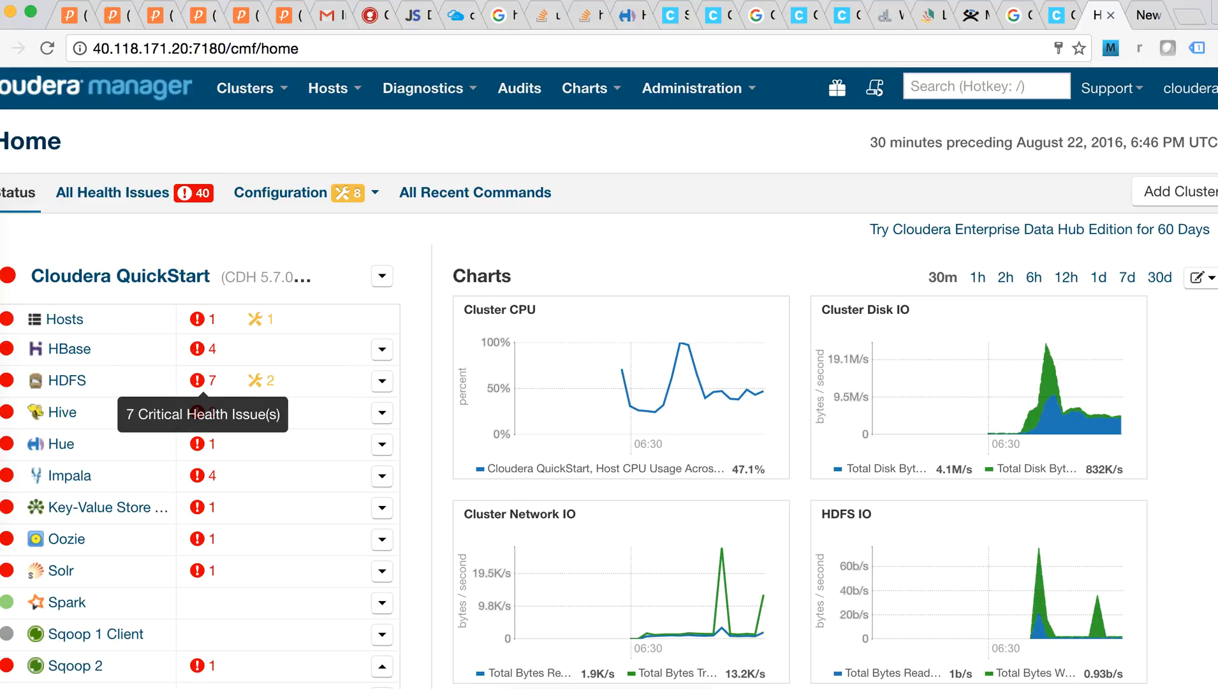
scroll(198, 383, down, 2)
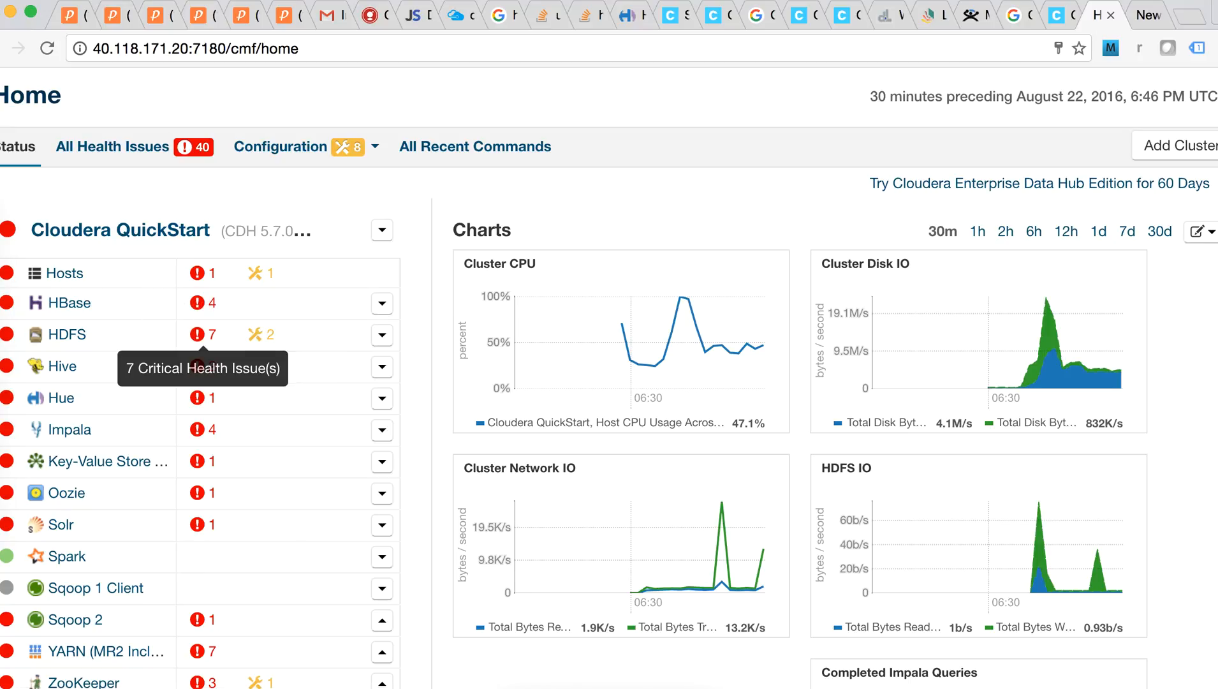
scroll(198, 348, down, 4)
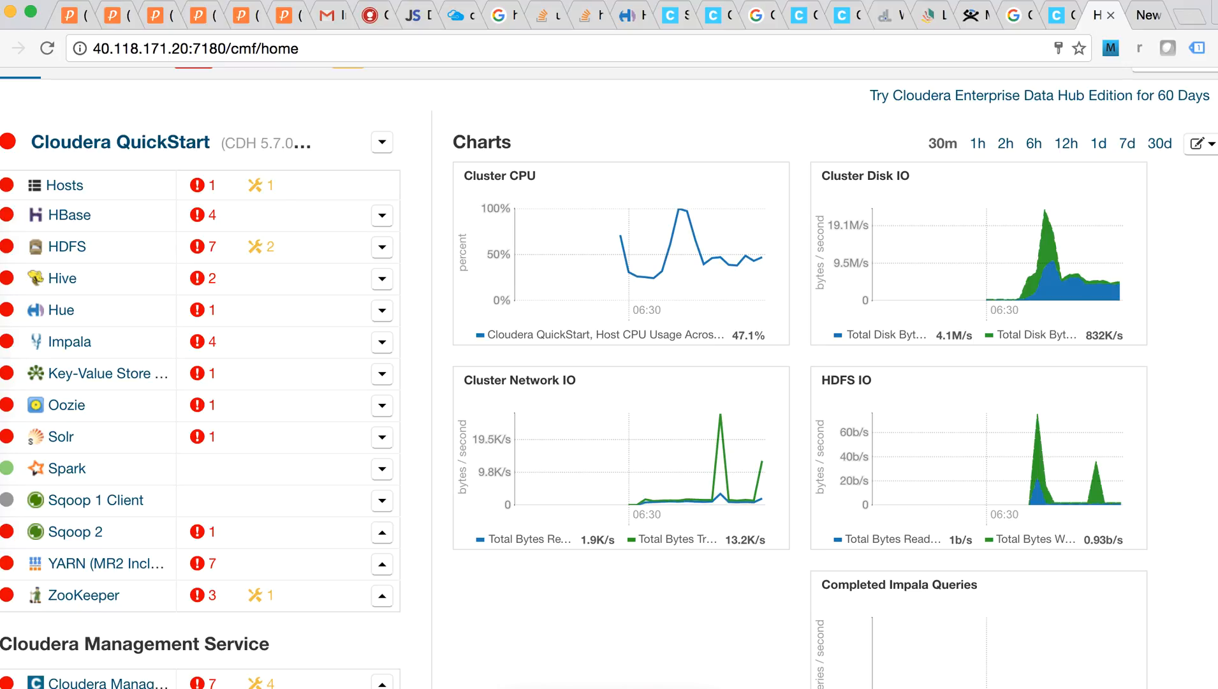
scroll(609, 376, up, 6)
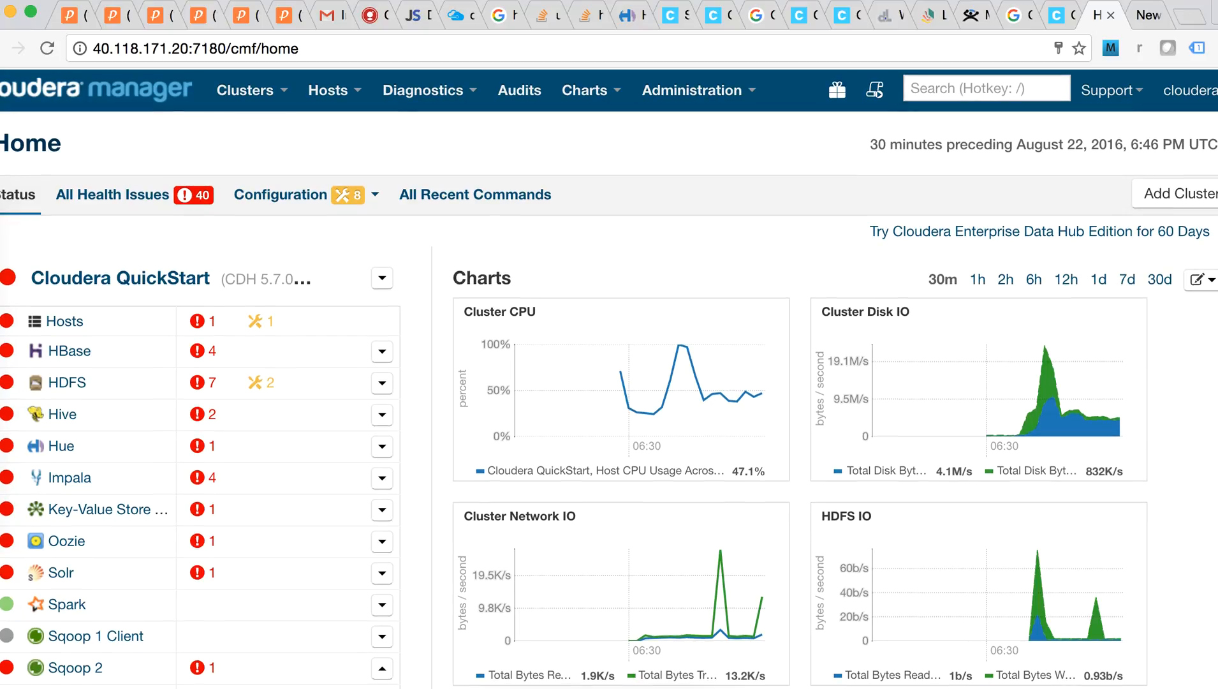
scroll(609, 377, down, 7)
scroll(609, 378, up, 7)
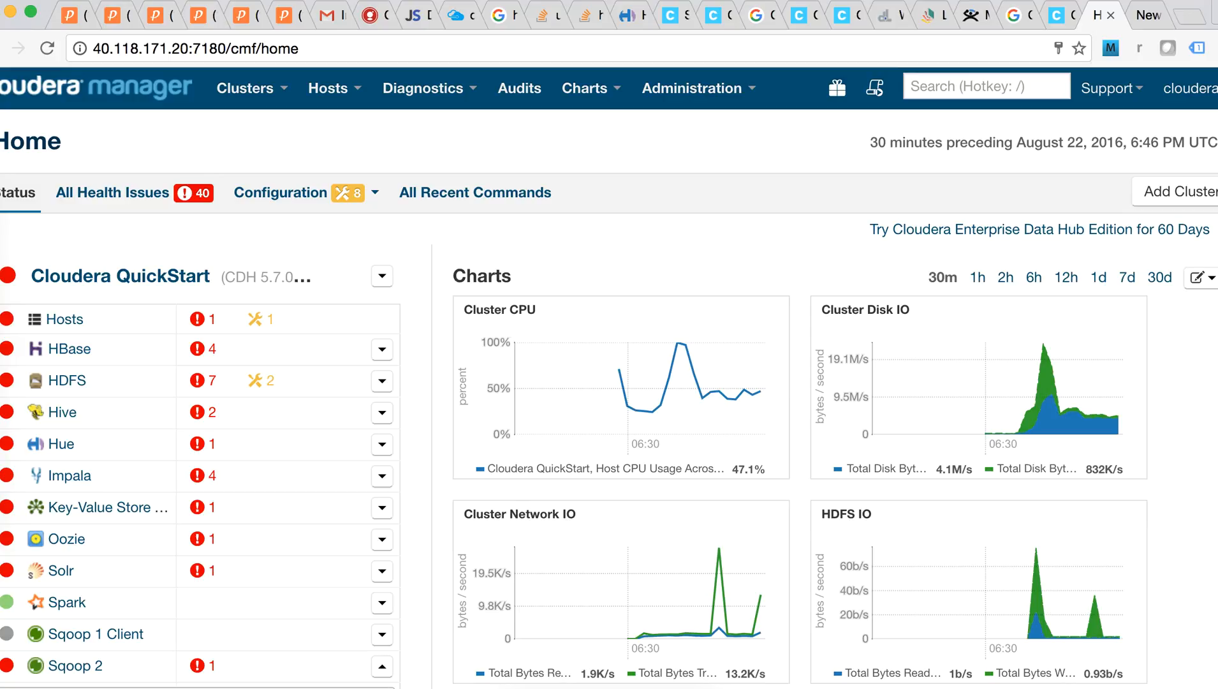
Look over the Hue service's actions menu and dismiss it without running anything
click(382, 443)
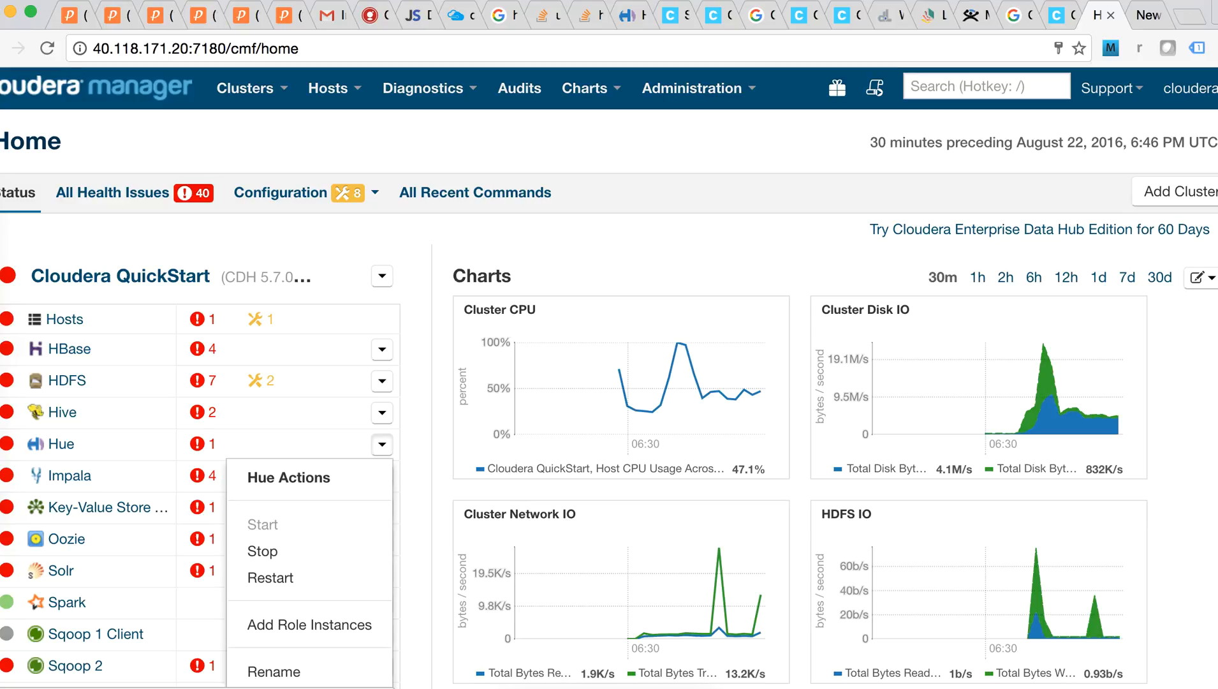
scroll(271, 508, down, 2)
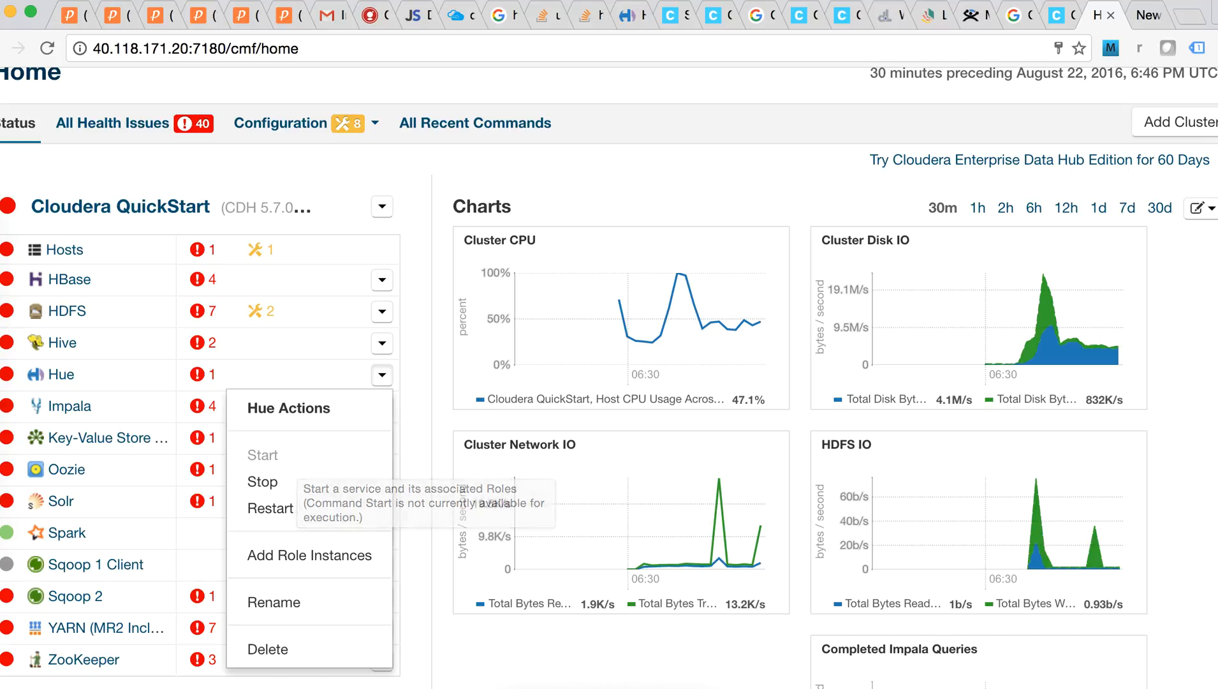
key(Escape)
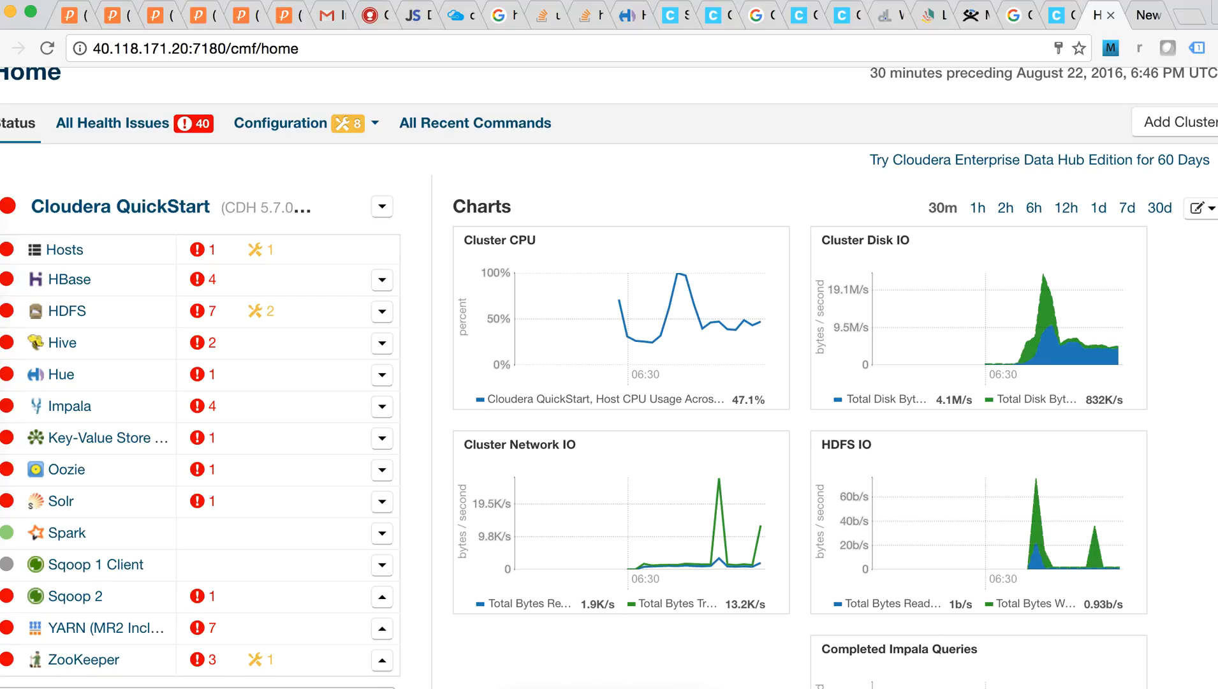
Check the Impala and HBase action menus, then open a new browser tab
click(382, 407)
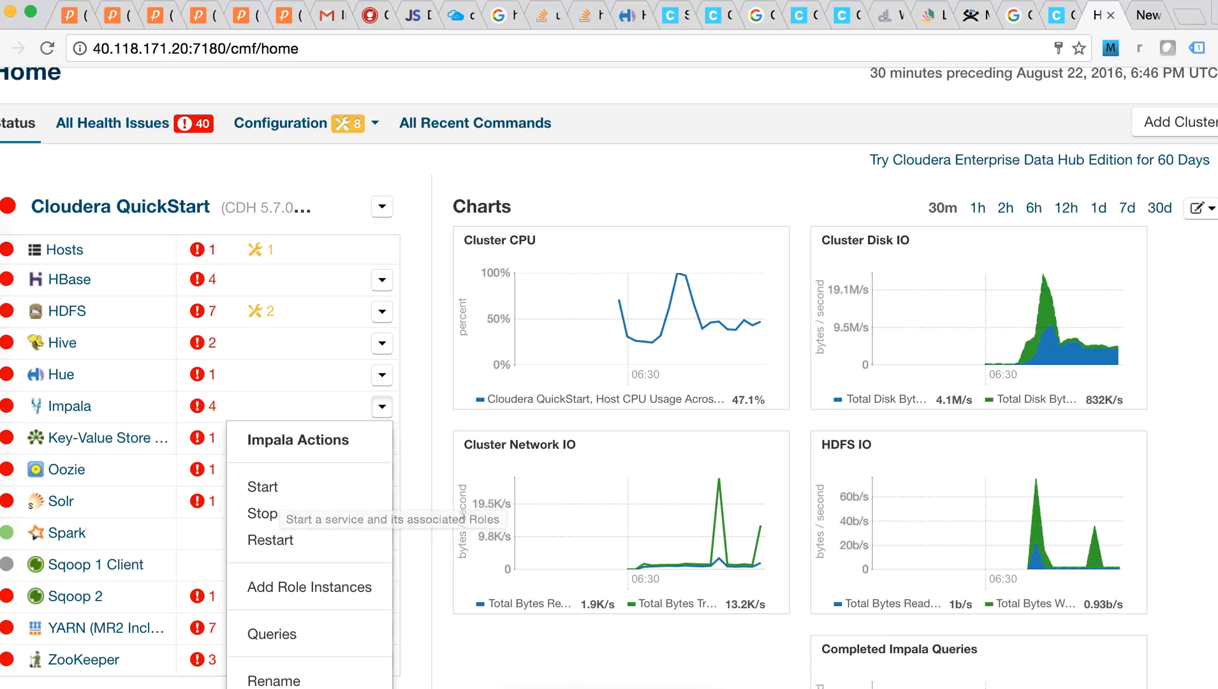
scroll(609, 378, down, 3)
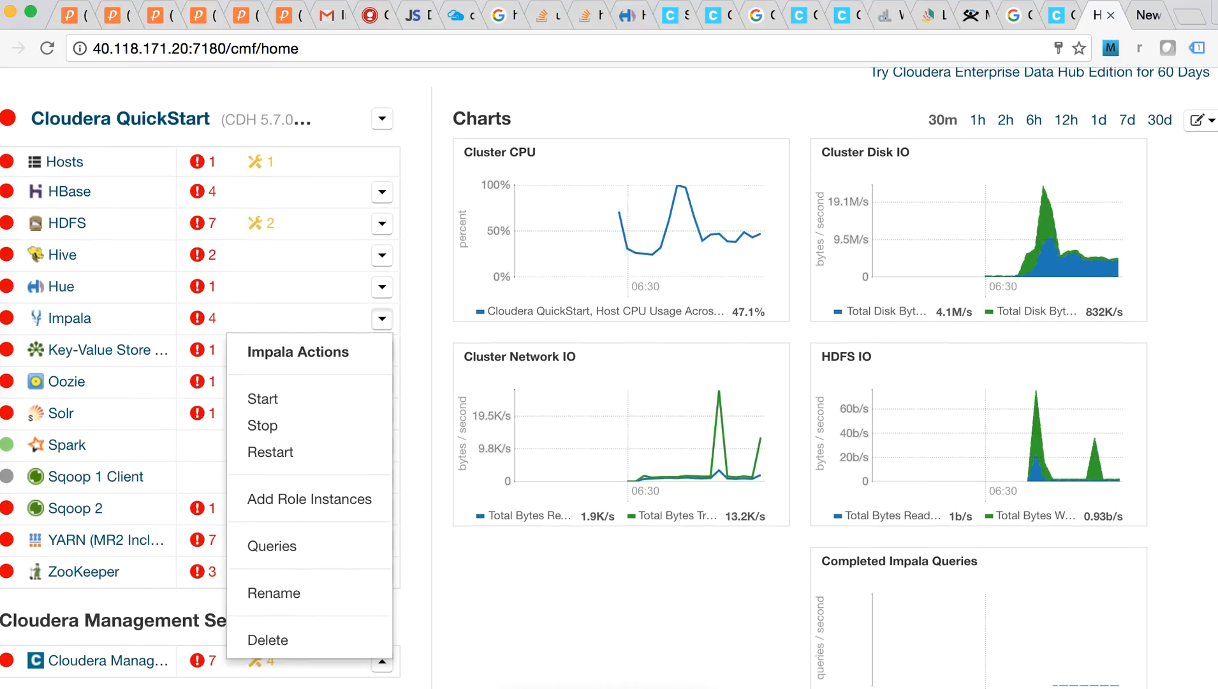
scroll(609, 377, down, 1)
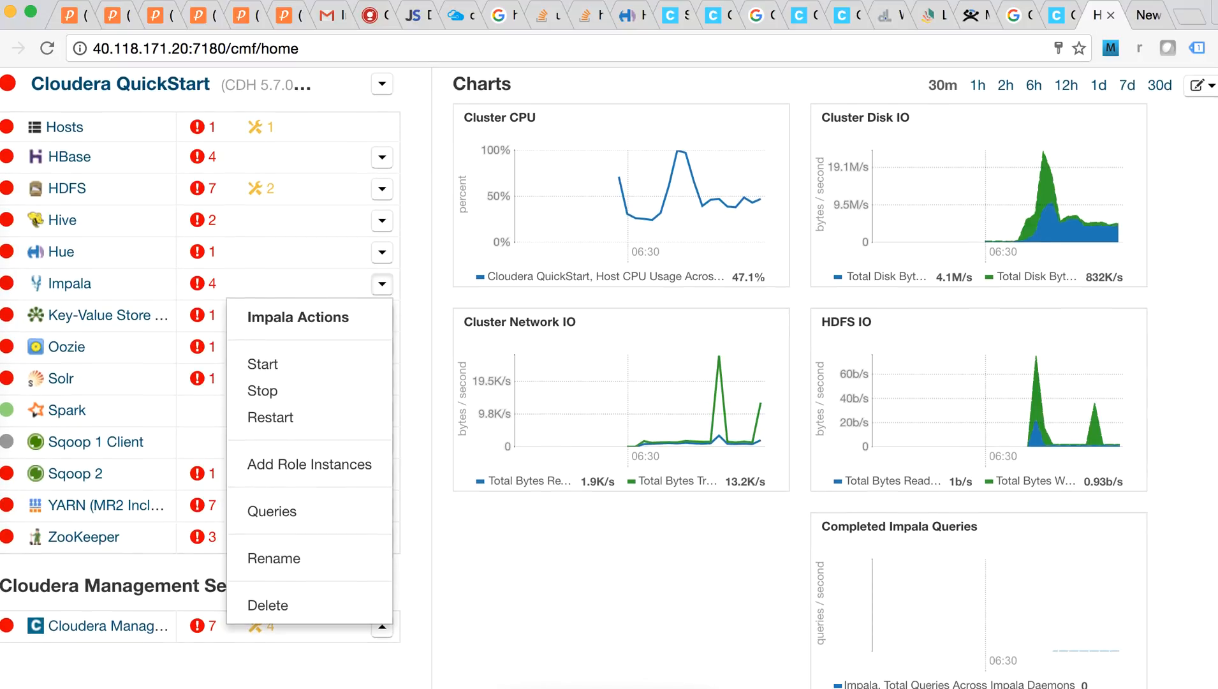
scroll(609, 378, down, 1)
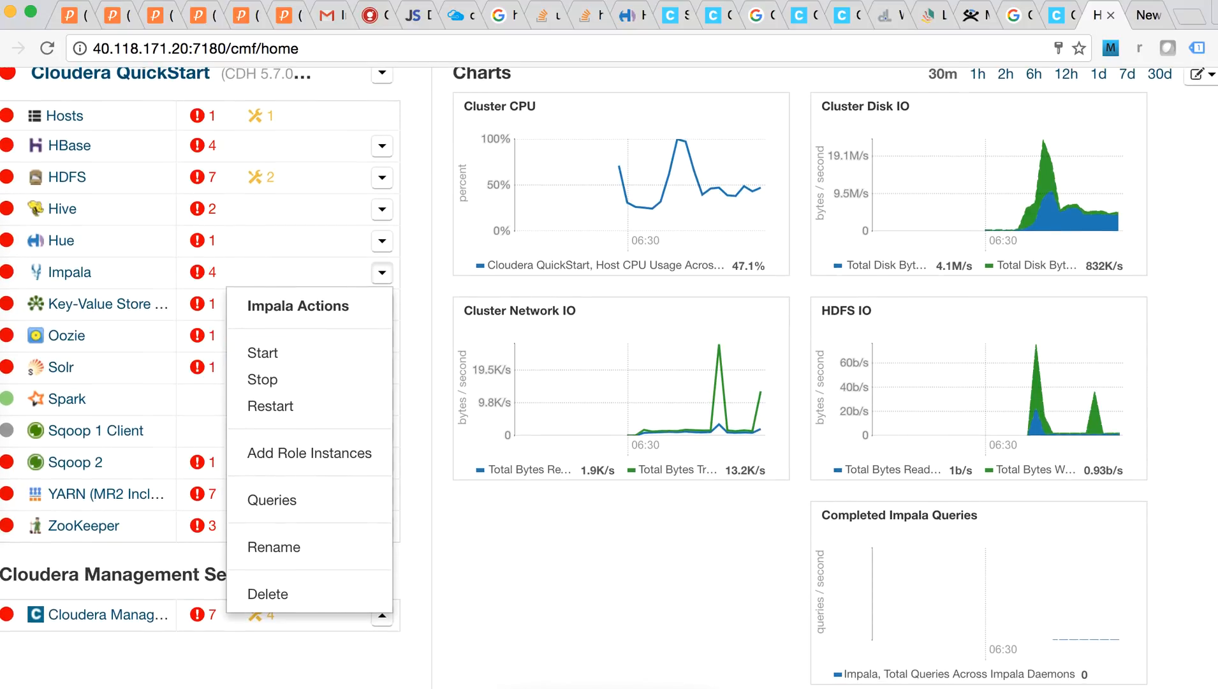
scroll(609, 378, up, 2)
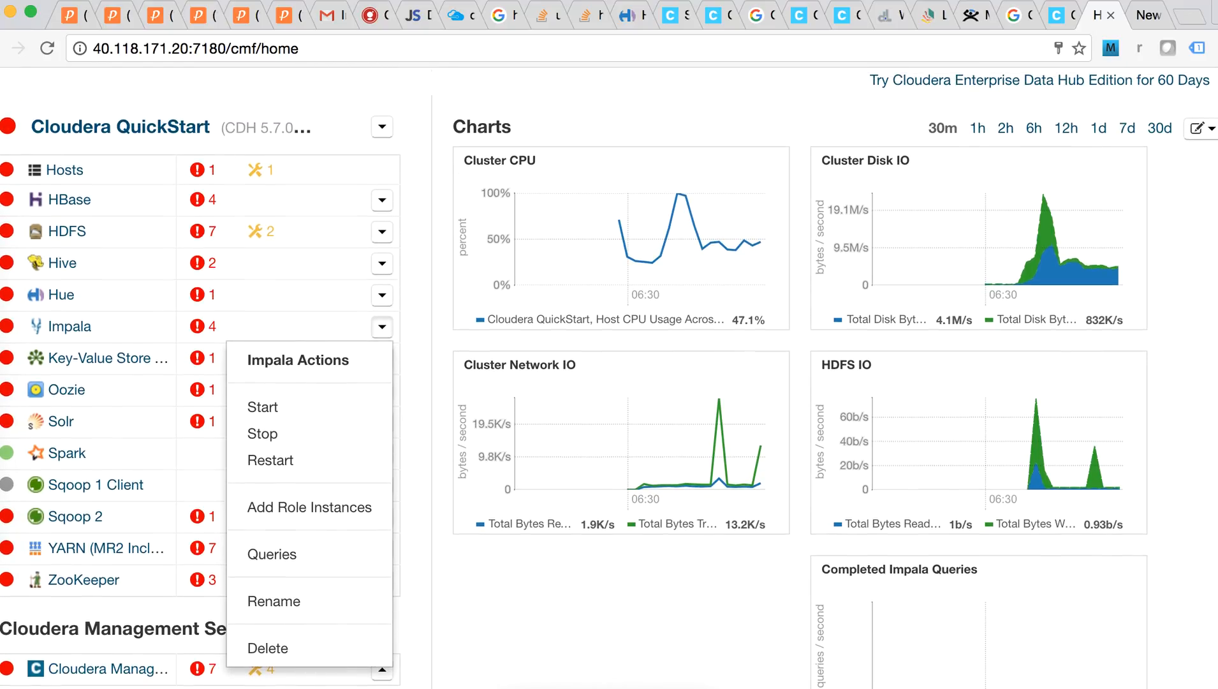
click(382, 200)
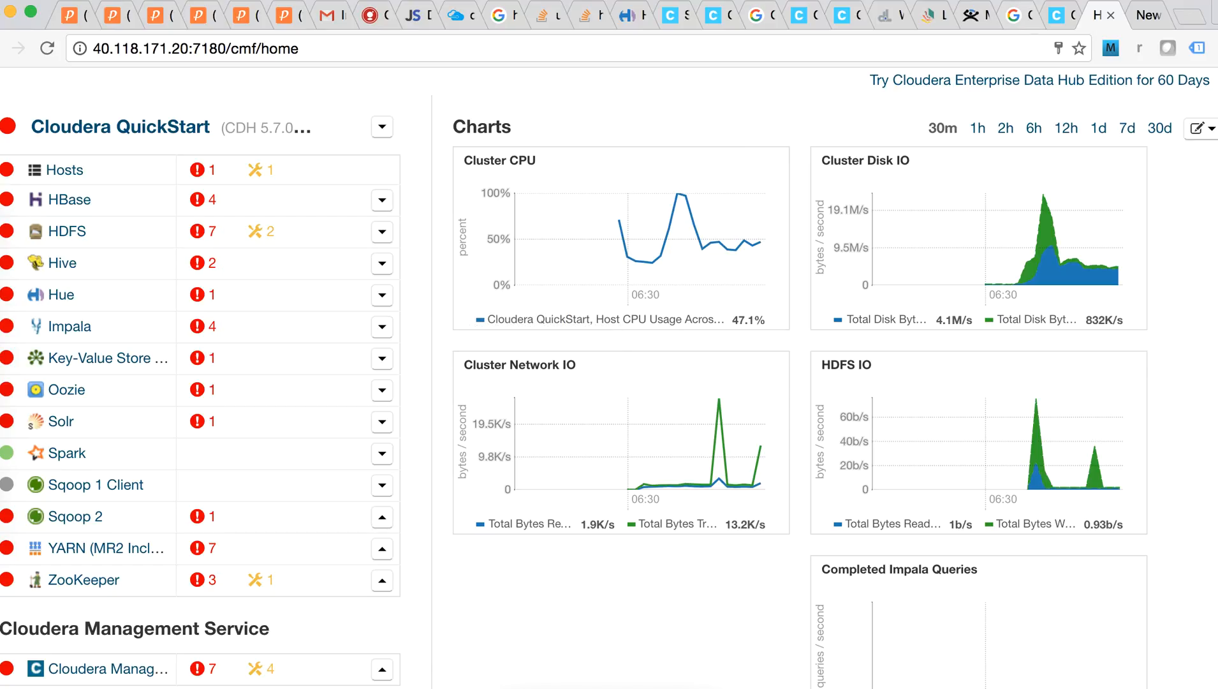
key(super+t)
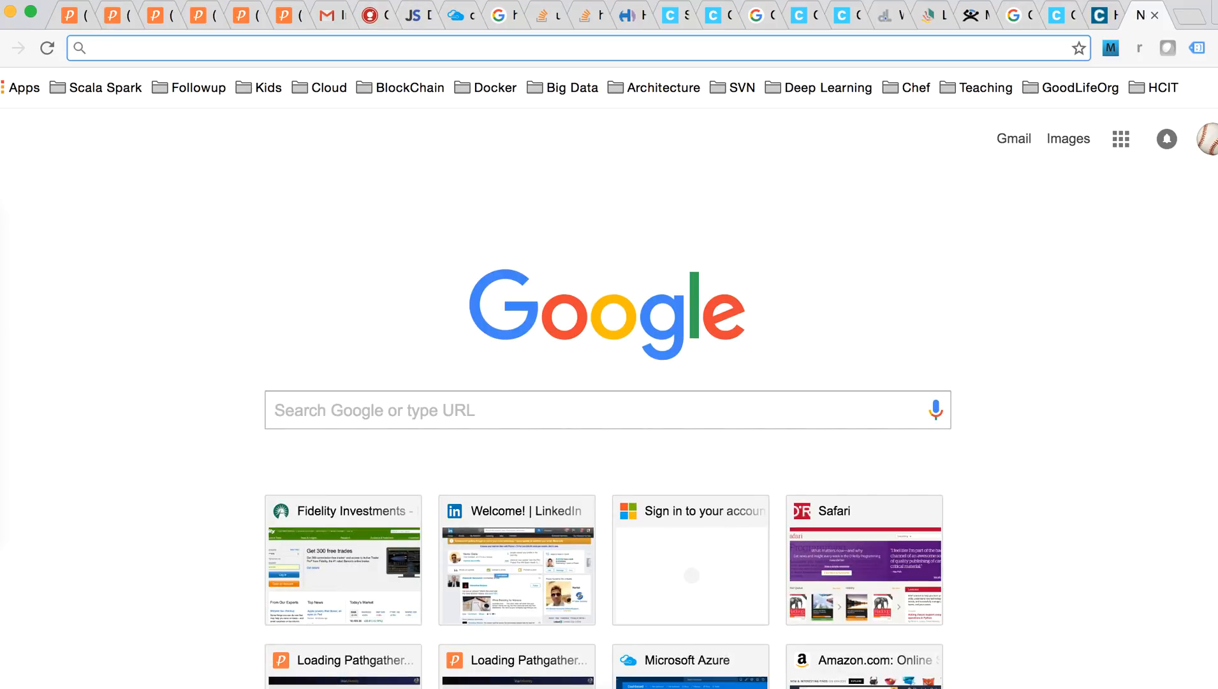
Load Hue on port 8888 and sign in with the QuickStart username and password
text(http://40.118.171.20:8888/)
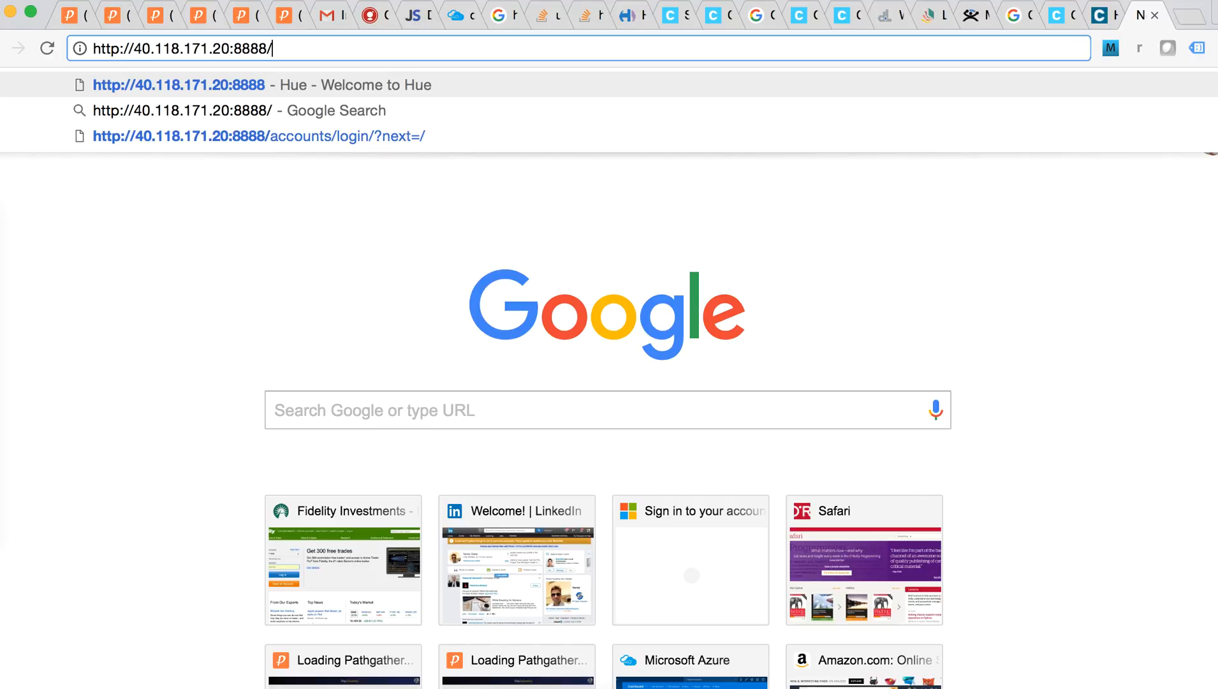
key(Return)
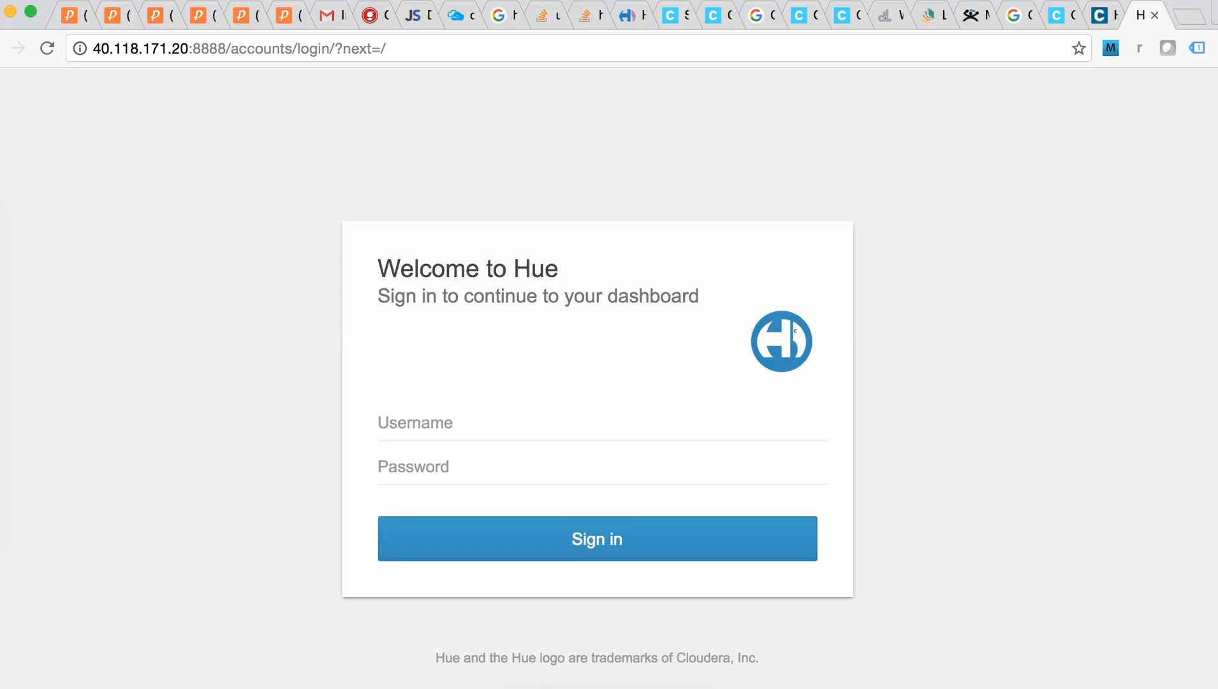
text(clouderacloudera)
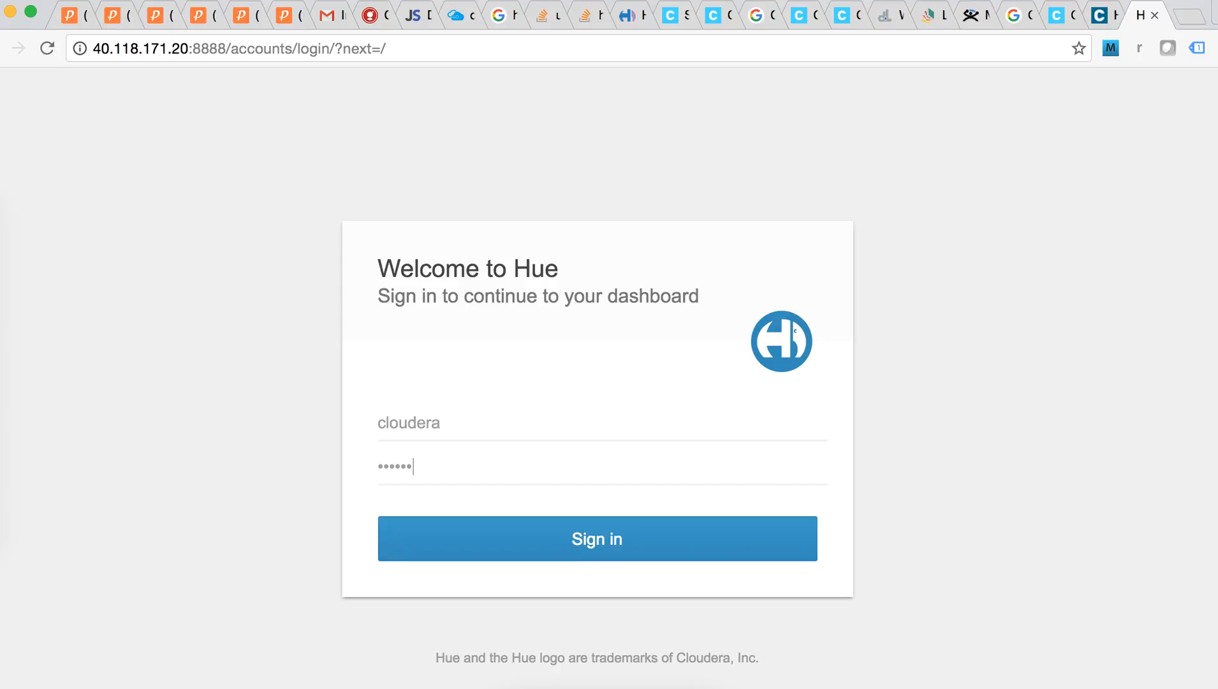
key(Return)
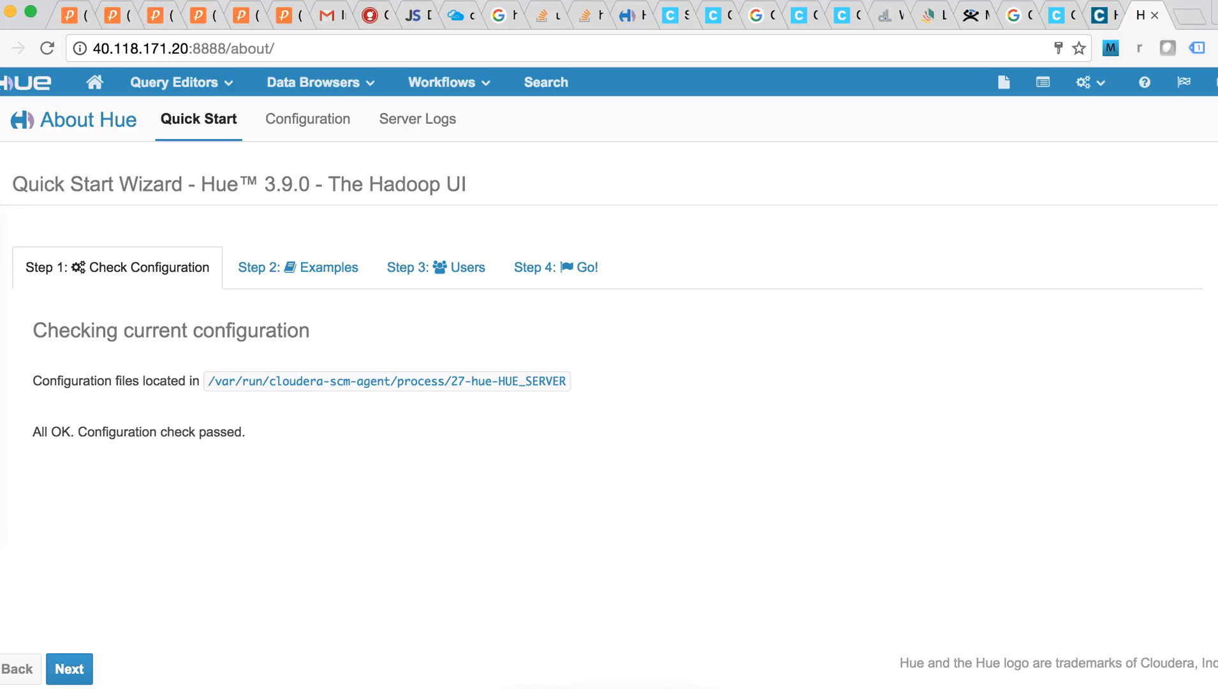
Check the Quick Start config path and All OK result, then return to the Cloudera Manager tab
drag(207, 381, 577, 380)
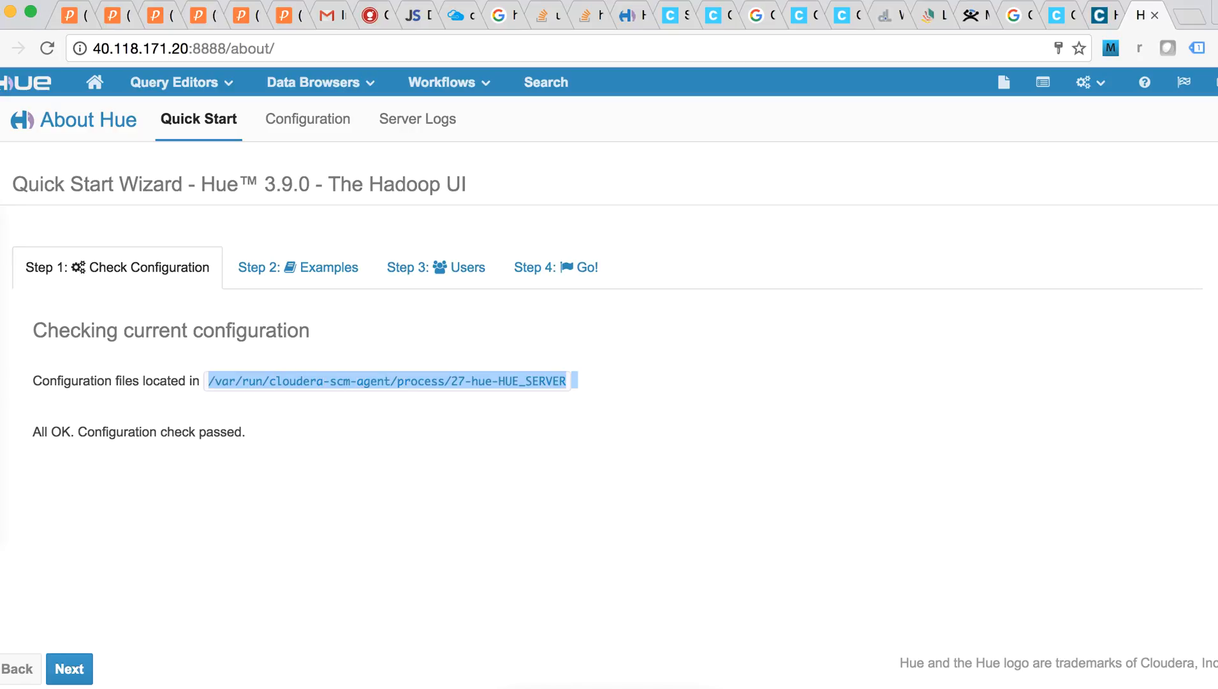
scroll(609, 290, down, 1)
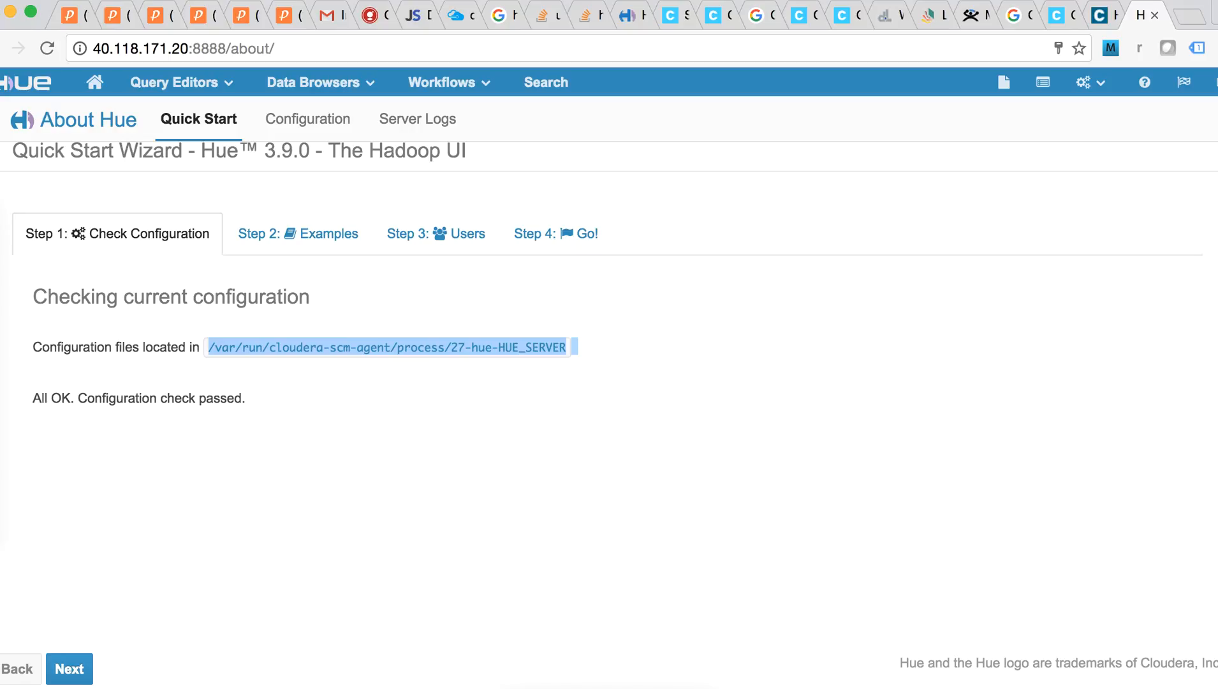
scroll(609, 278, up, 1)
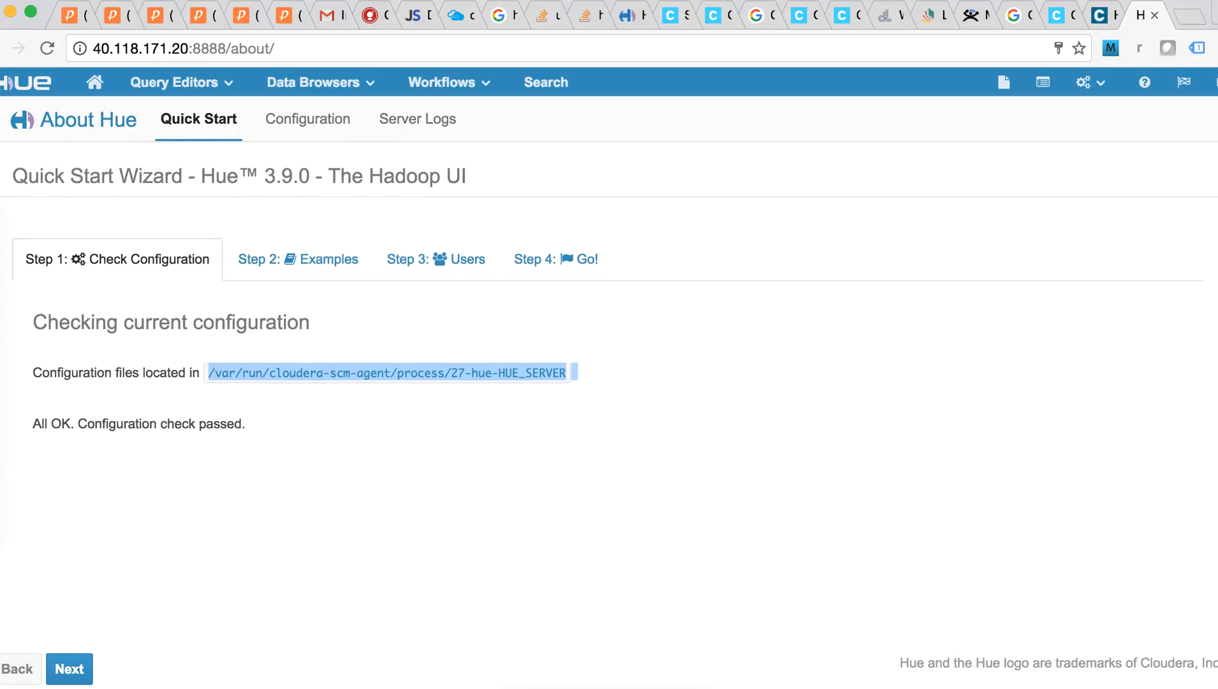
click(577, 383)
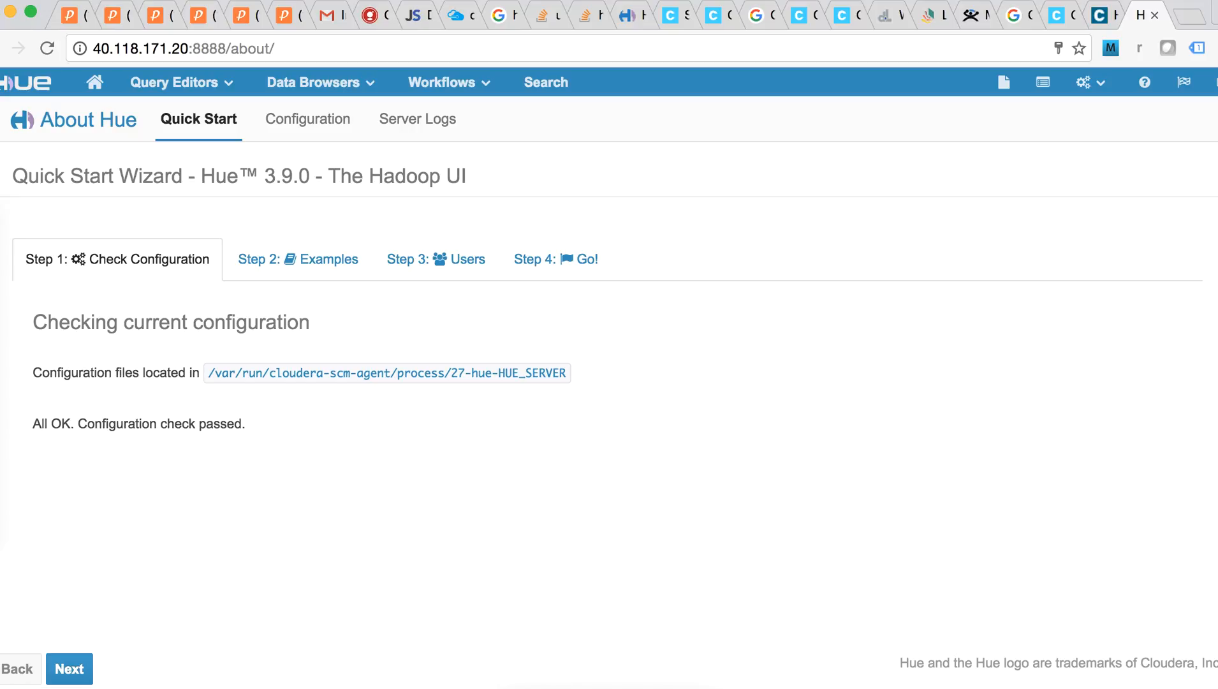
scroll(609, 382, down, 2)
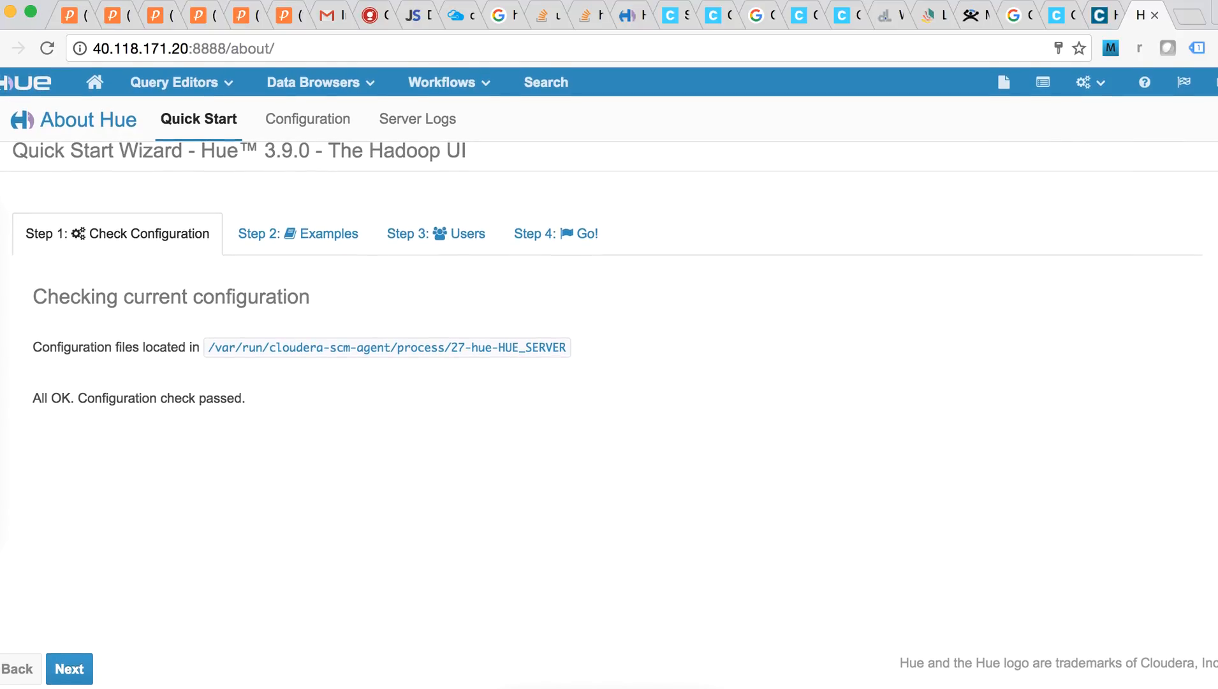
scroll(609, 383, up, 1)
scroll(609, 382, up, 2)
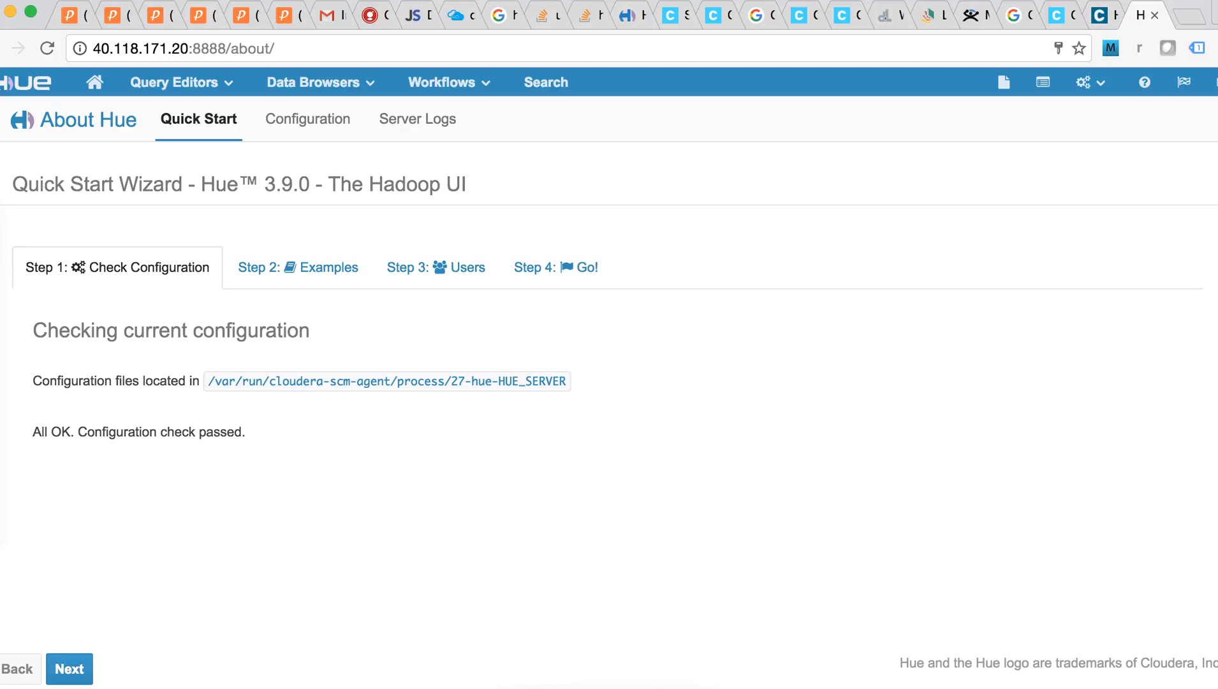
click(1105, 15)
scroll(609, 376, up, 3)
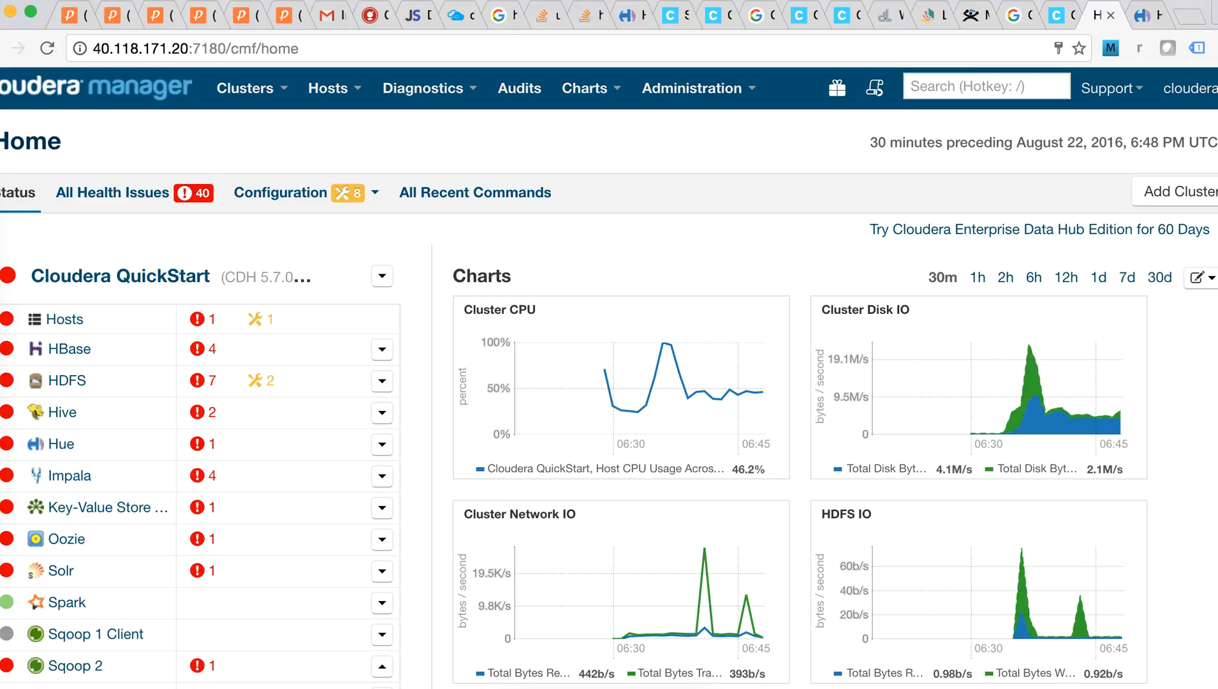
scroll(609, 376, down, 2)
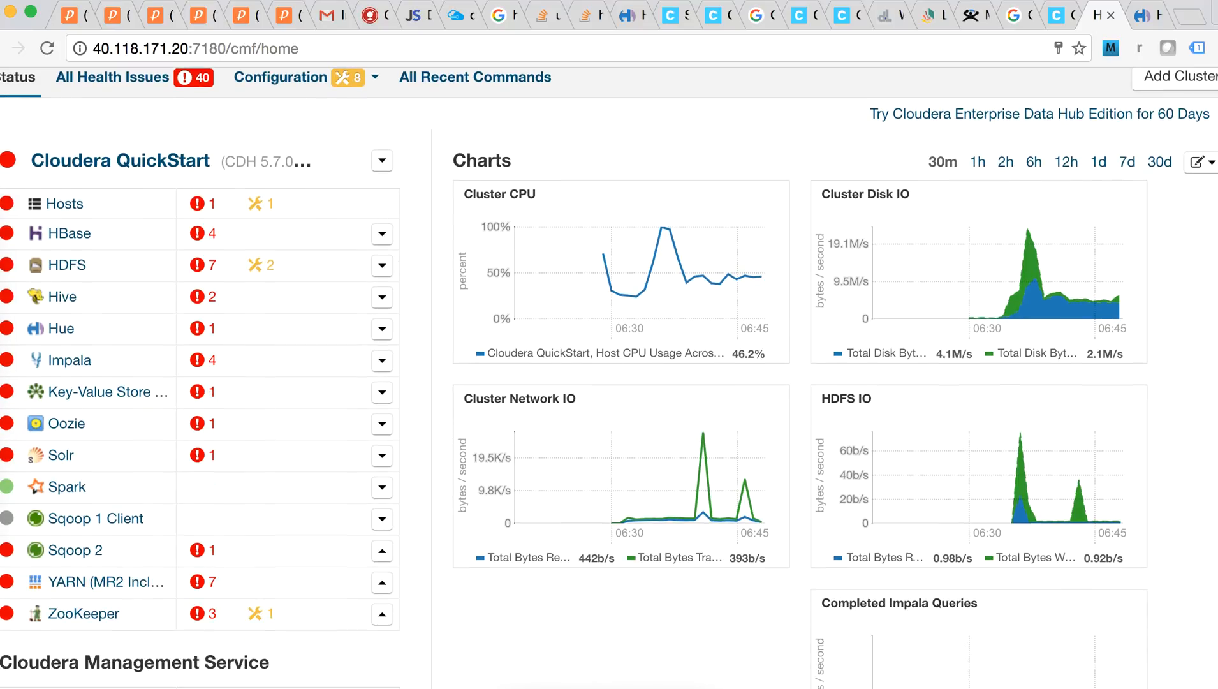
scroll(609, 376, up, 2)
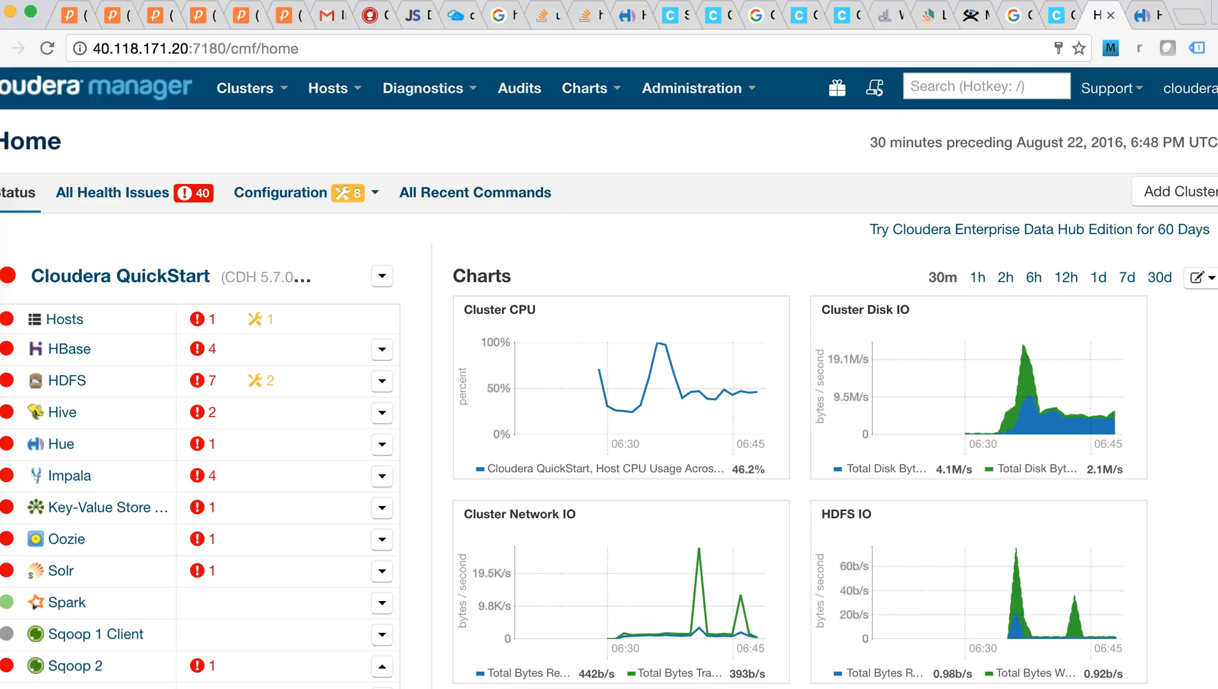
View and close the action menus for the whole cluster and the Hive service
click(382, 275)
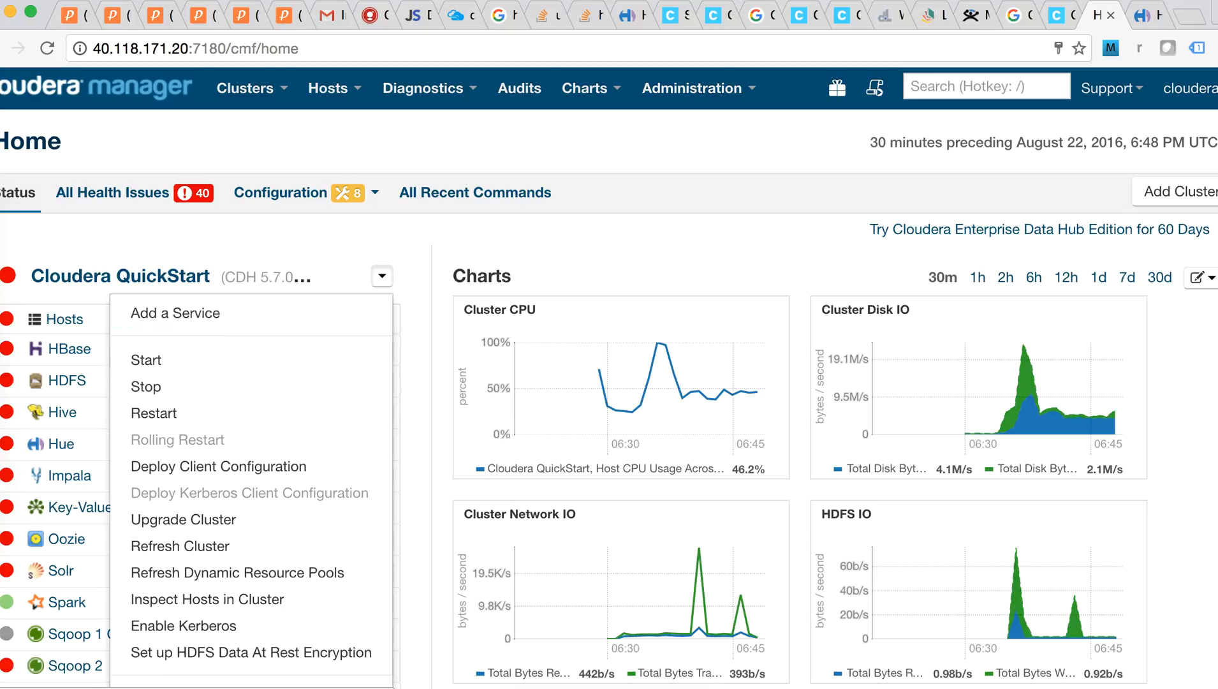
click(382, 275)
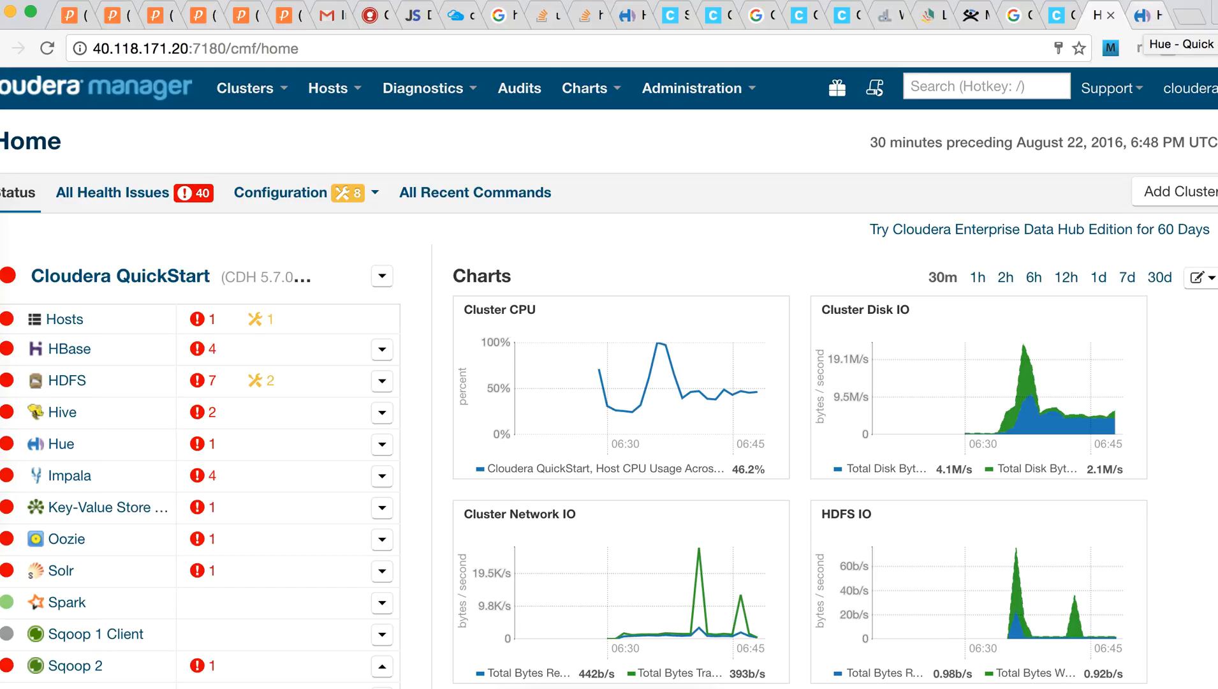
scroll(609, 380, down, 1)
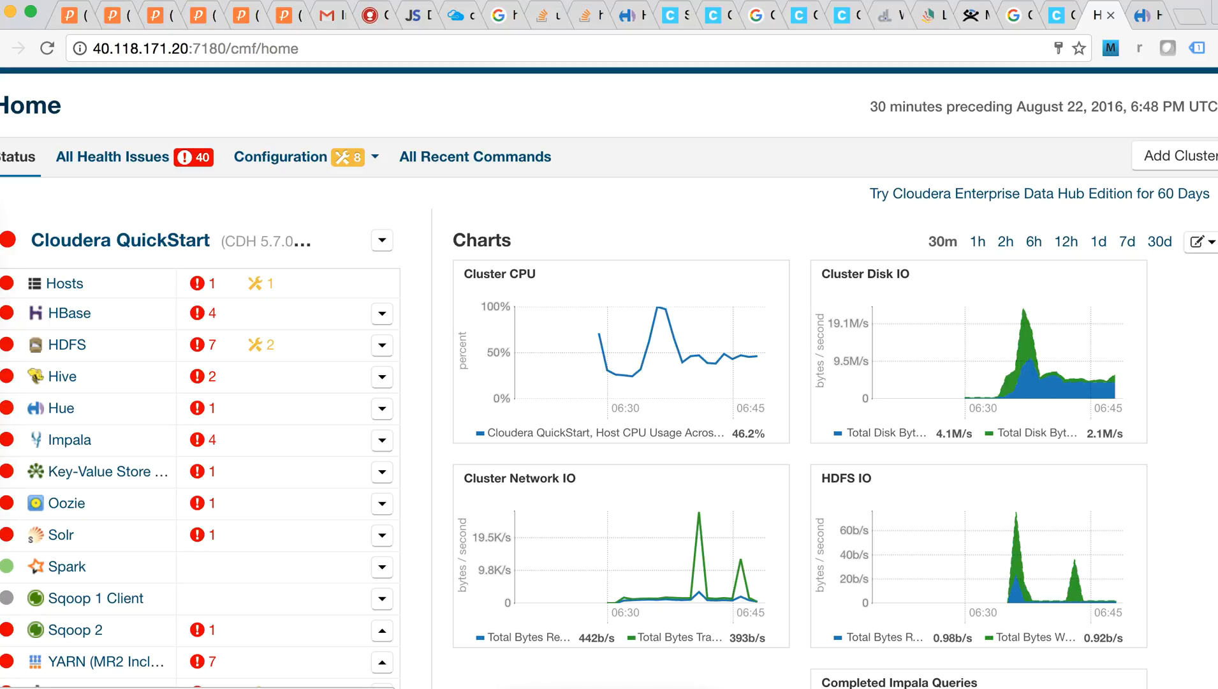
click(382, 376)
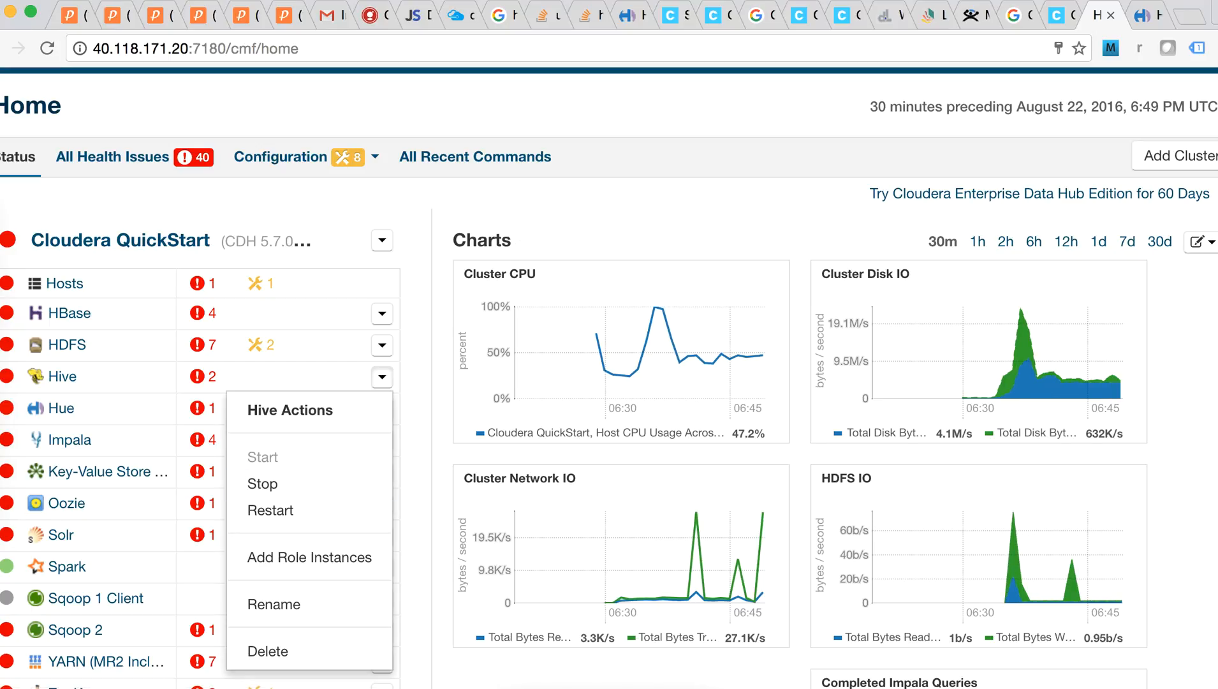
key(Escape)
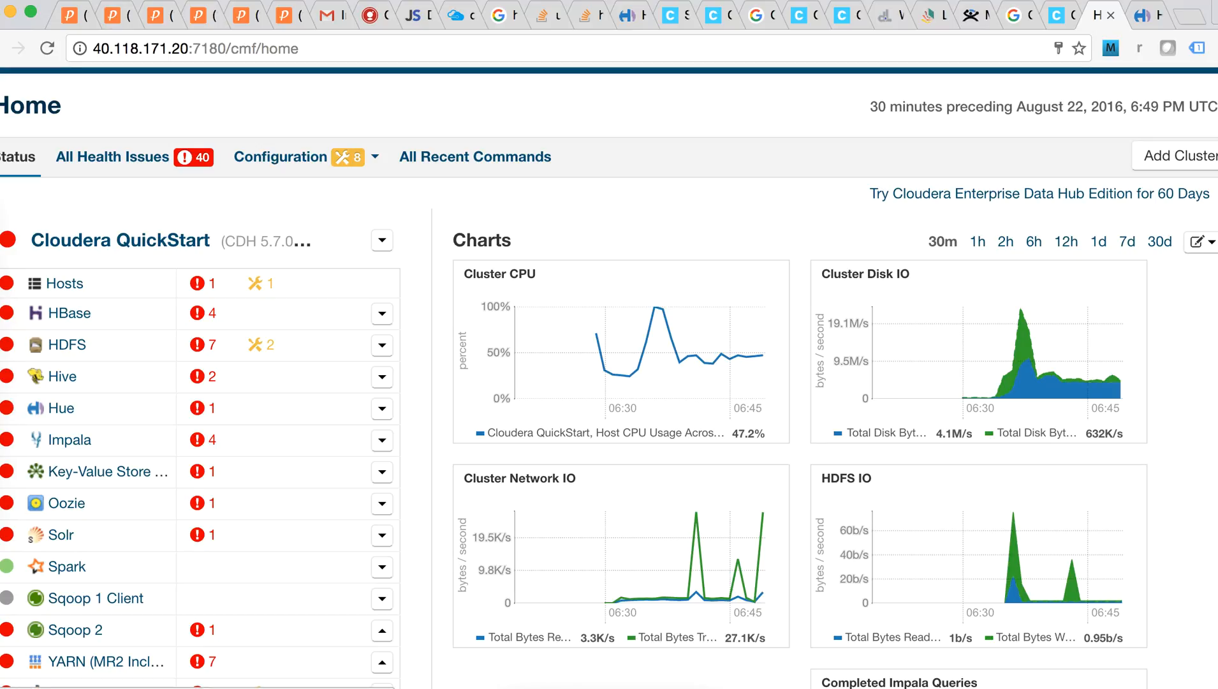
Check the Impala service's actions, then bring up the Solr service's actions
click(382, 441)
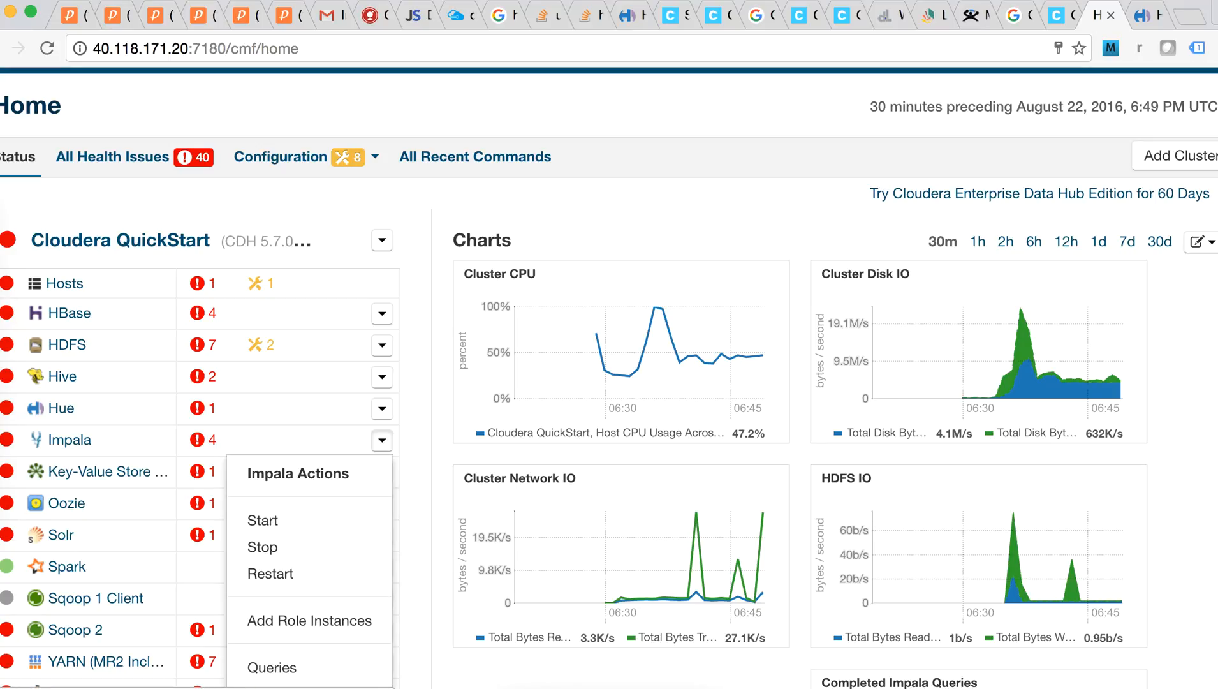
scroll(287, 465, down, 2)
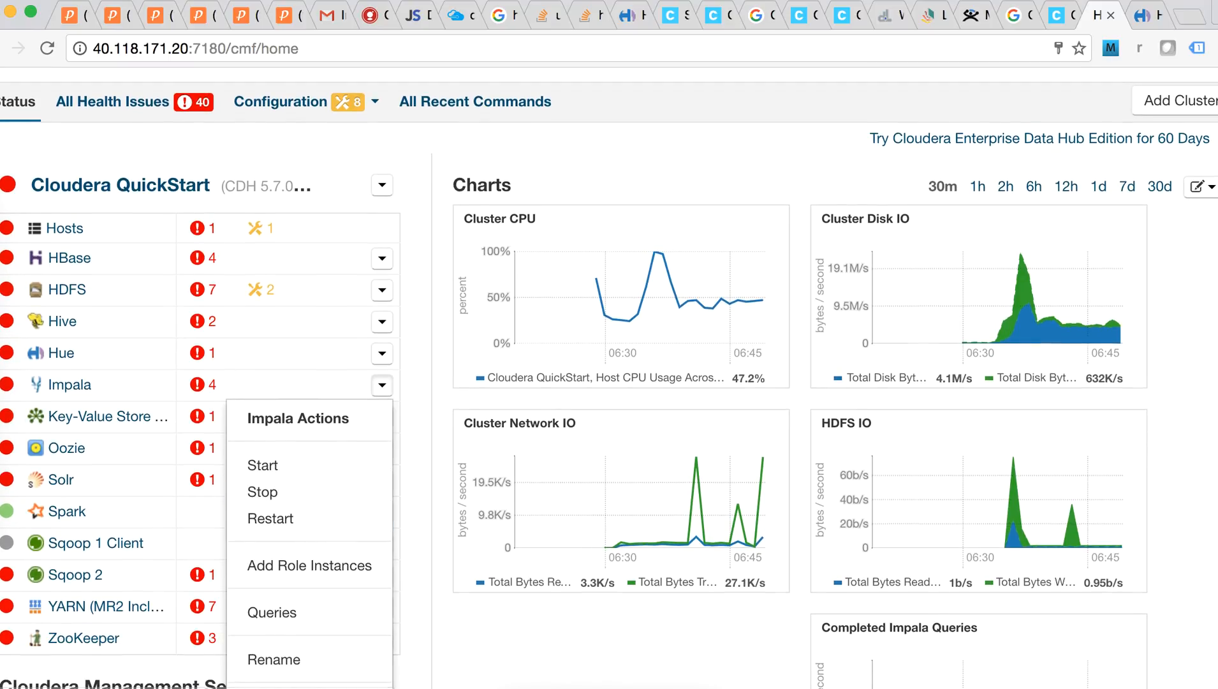
key(Escape)
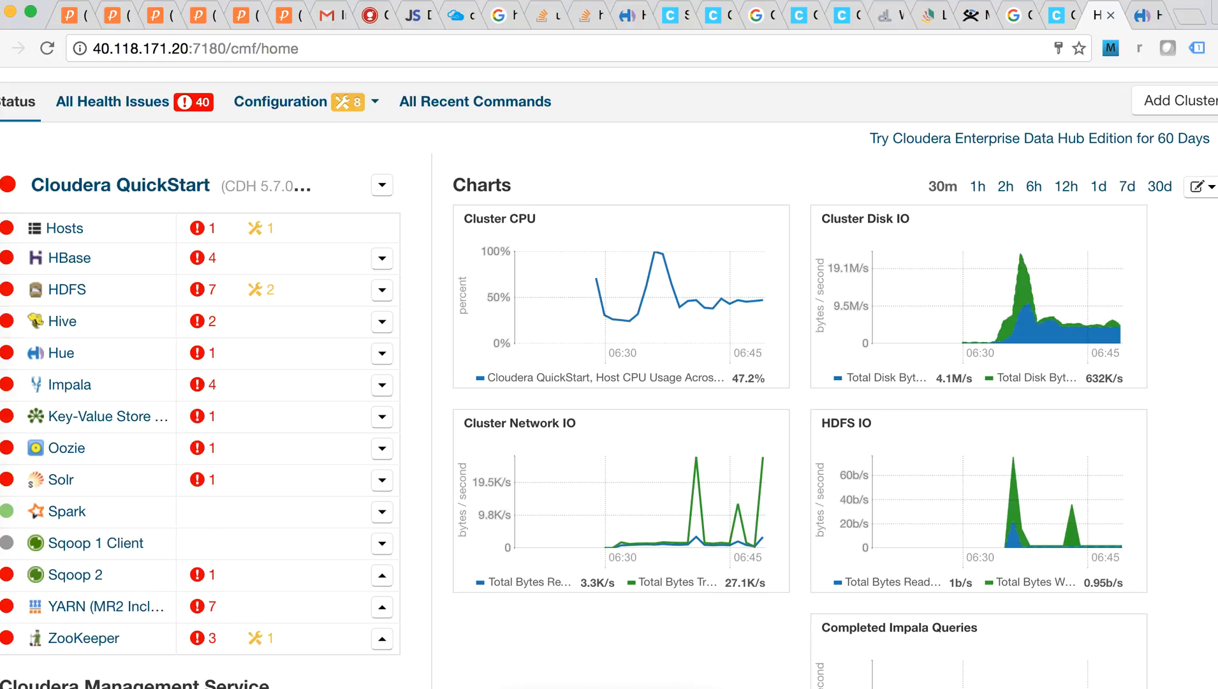
scroll(609, 376, down, 1)
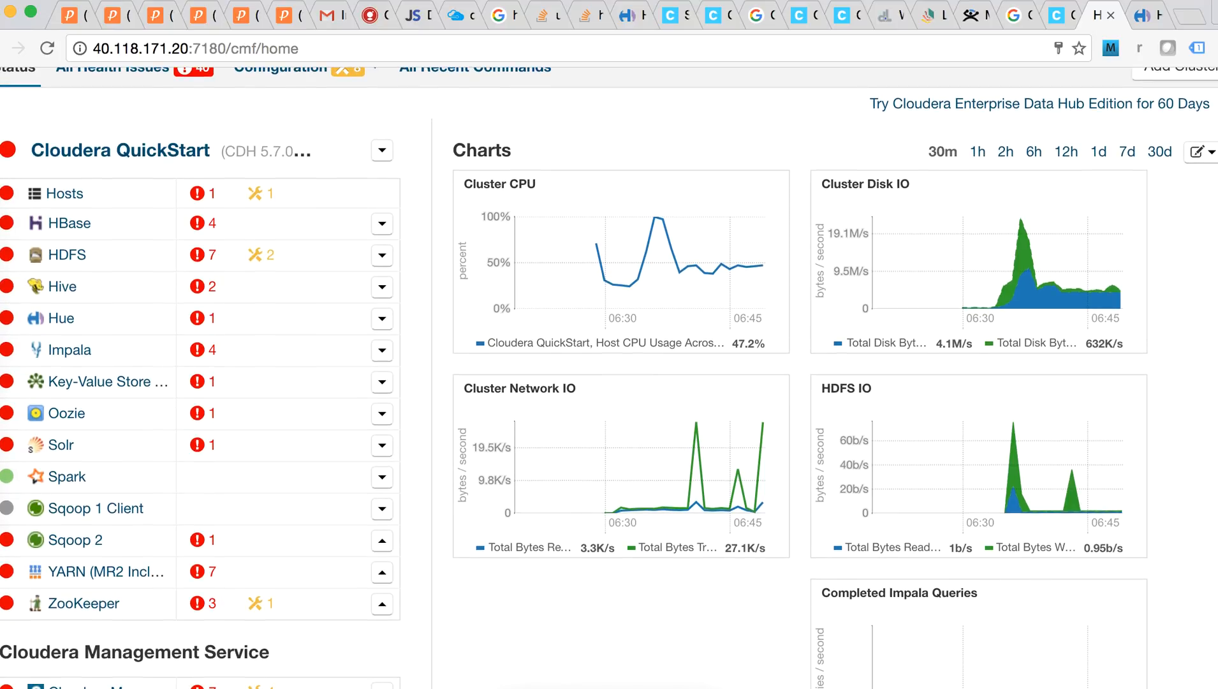
click(382, 445)
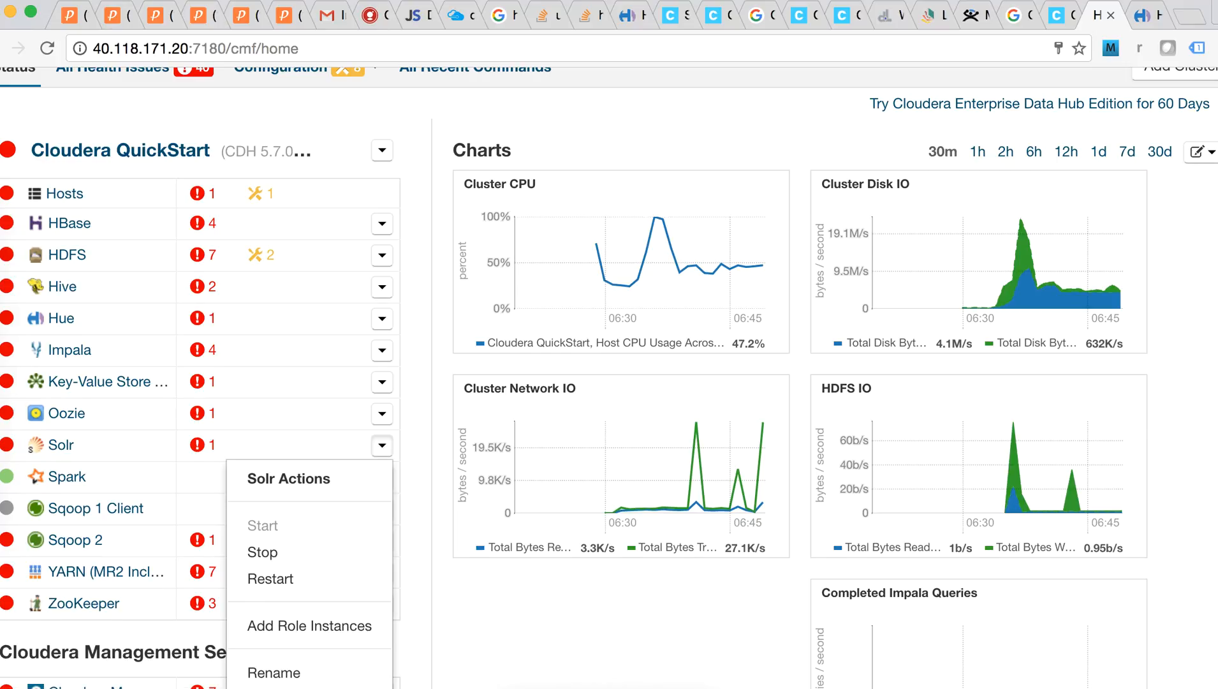
scroll(609, 376, down, 2)
scroll(609, 376, up, 5)
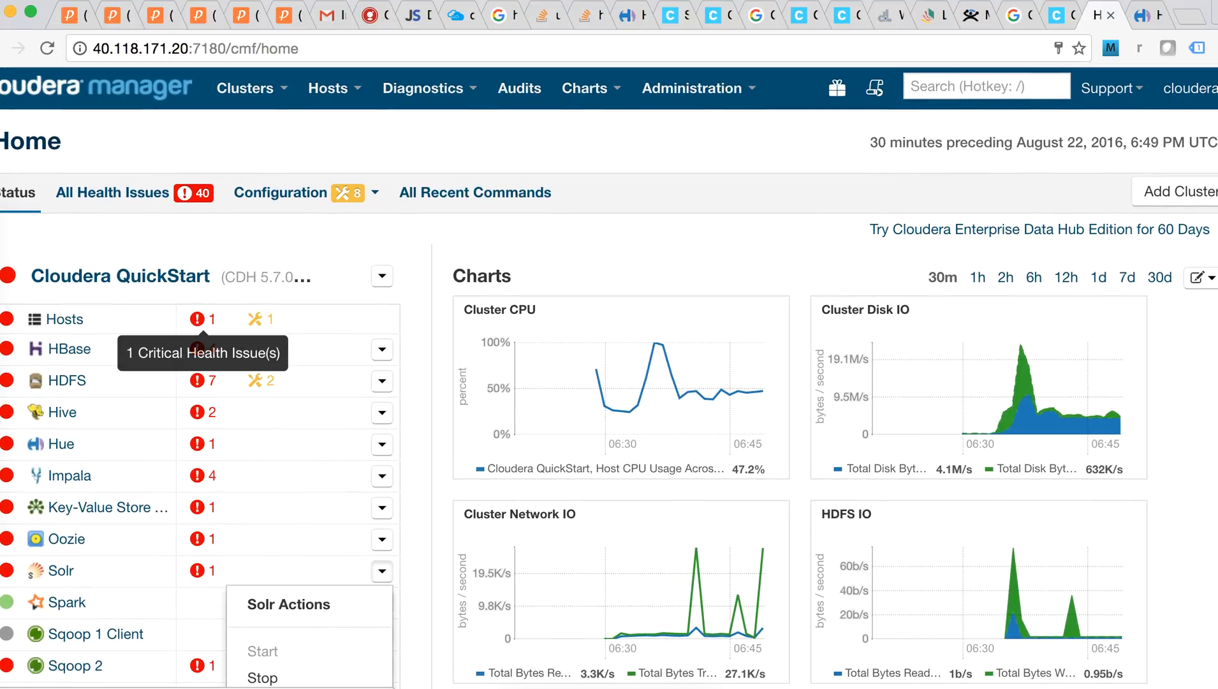
click(198, 319)
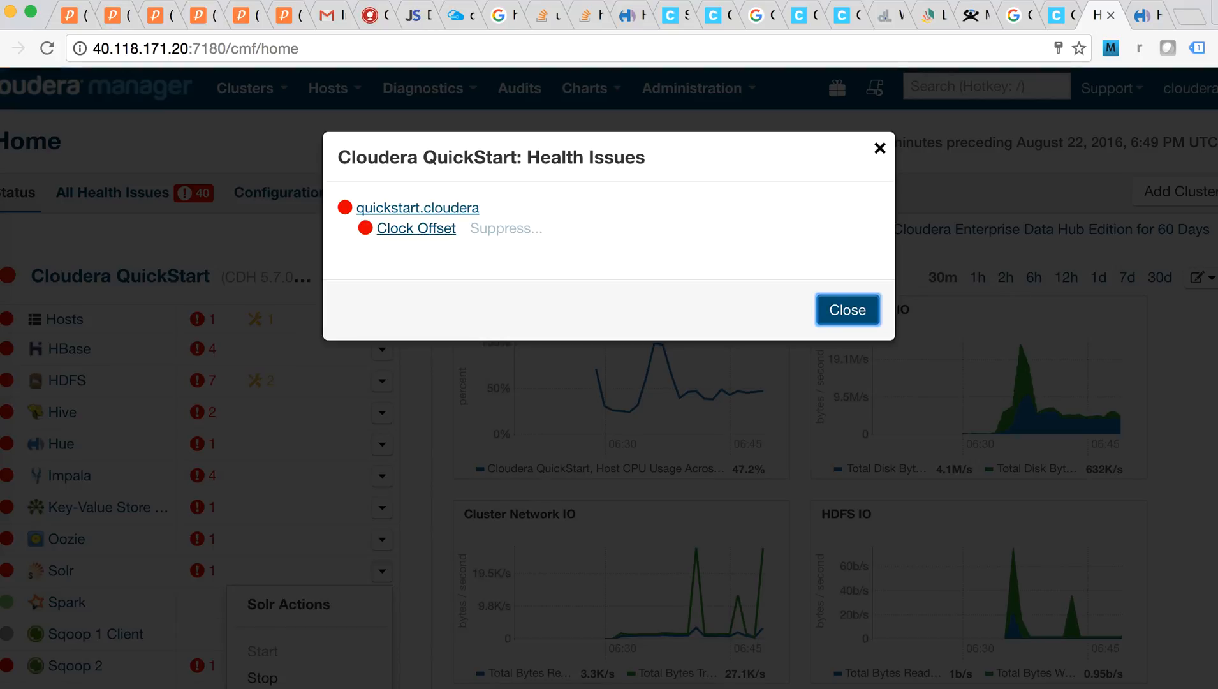
key(Escape)
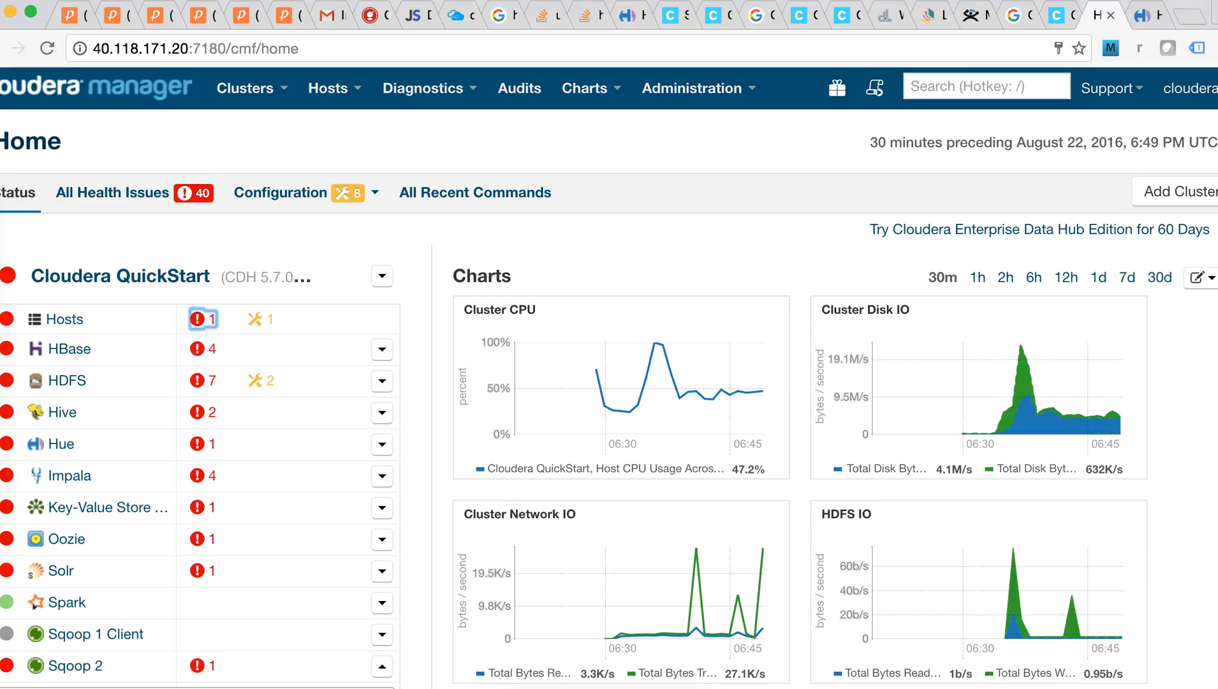
scroll(609, 378, down, 1)
scroll(609, 377, up, 1)
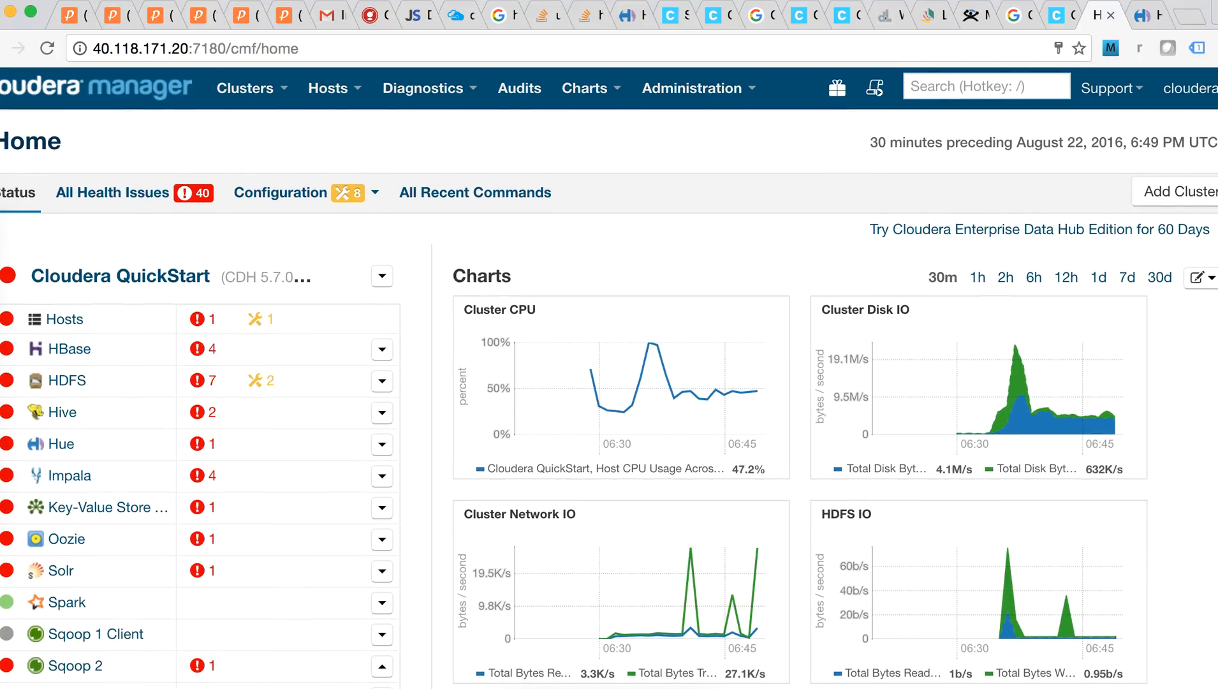
scroll(609, 378, down, 1)
scroll(609, 378, up, 1)
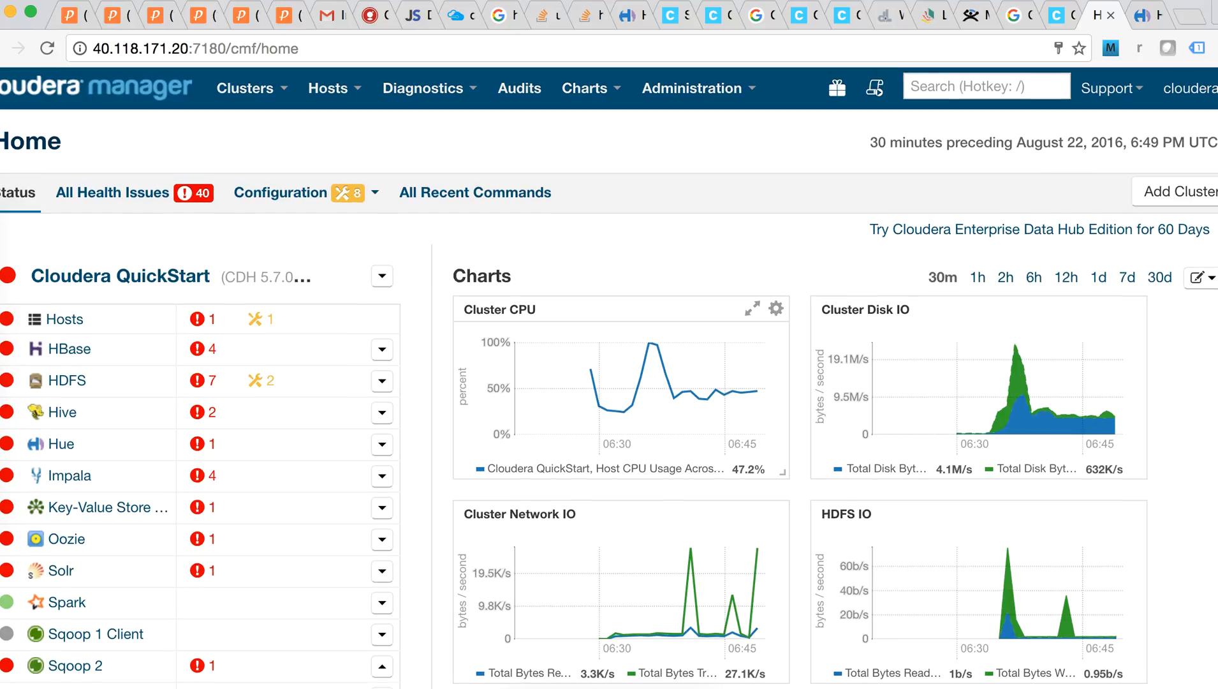
click(814, 0)
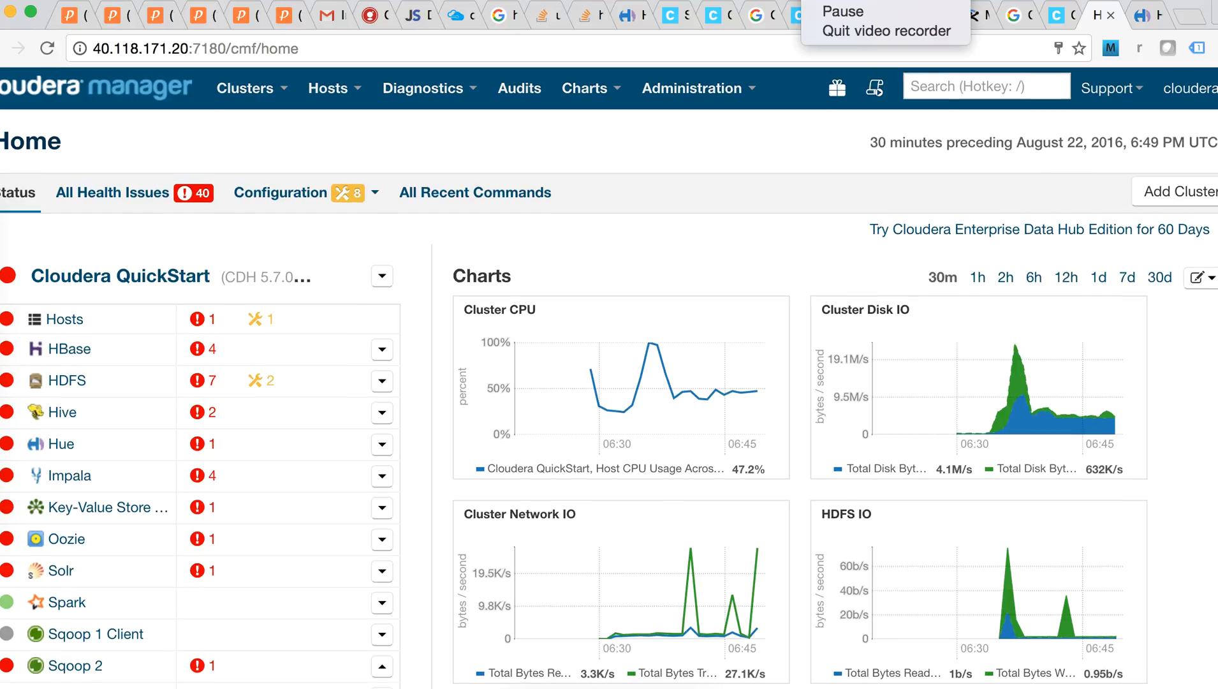